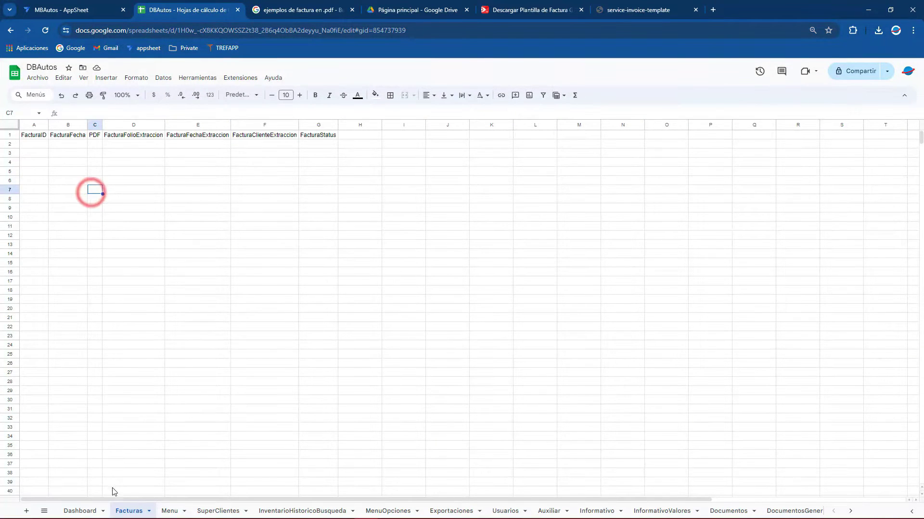
# Widen the PDF column (C) of the Facturas sheet so its header fits.
pyautogui.click(130, 510)
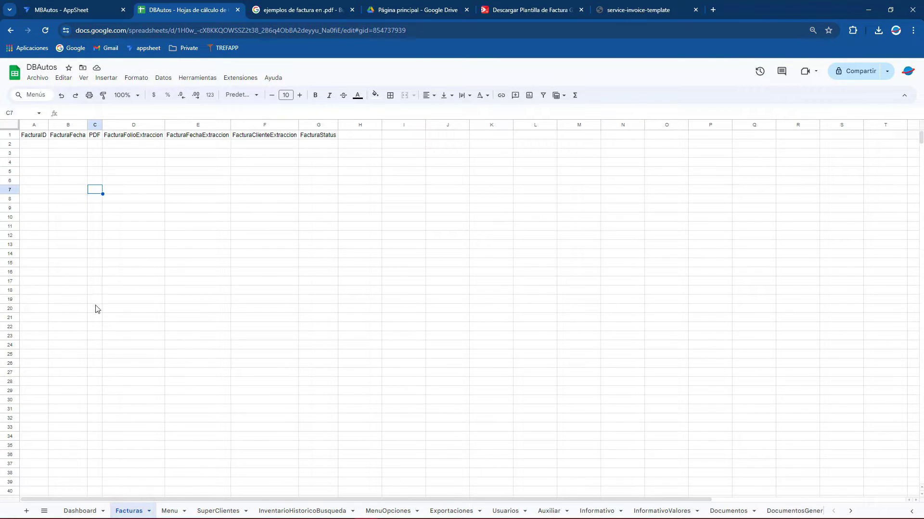
pyautogui.click(34, 135)
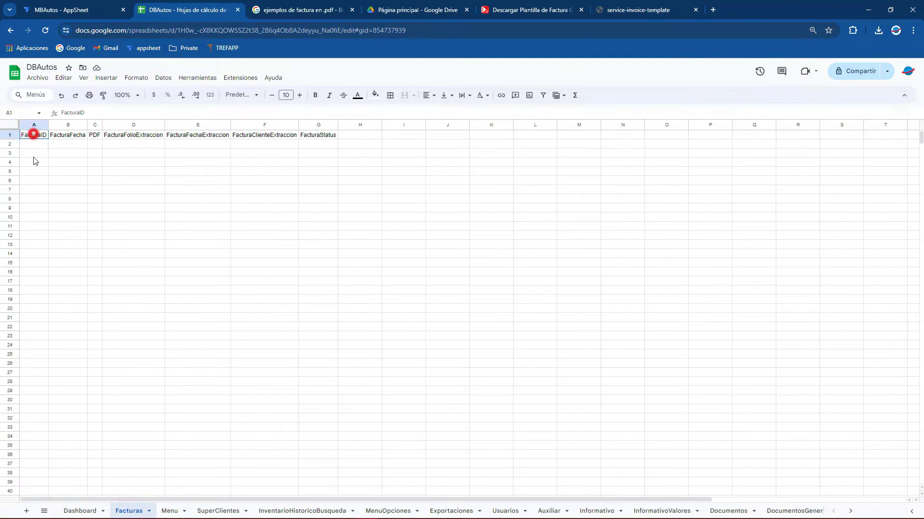
pyautogui.click(66, 133)
pyautogui.click(95, 136)
pyautogui.moveTo(102, 124); pyautogui.dragTo(137, 124)
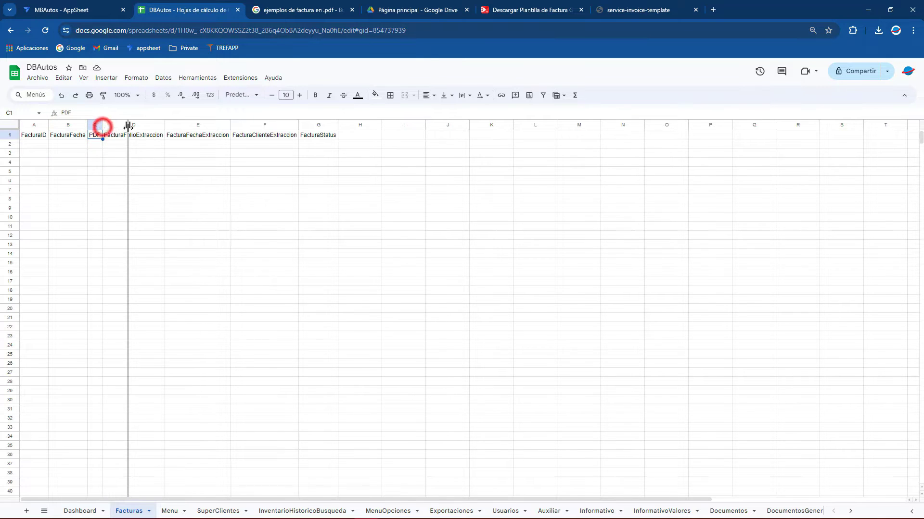
# Widen the FacturaStatus column (G) to fit its header and return to cell A1.
pyautogui.click(110, 136)
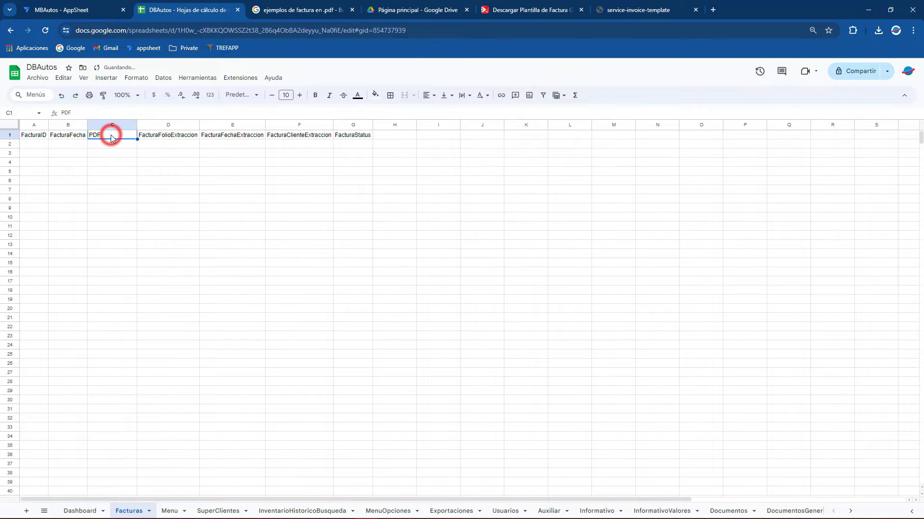
pyautogui.click(142, 138)
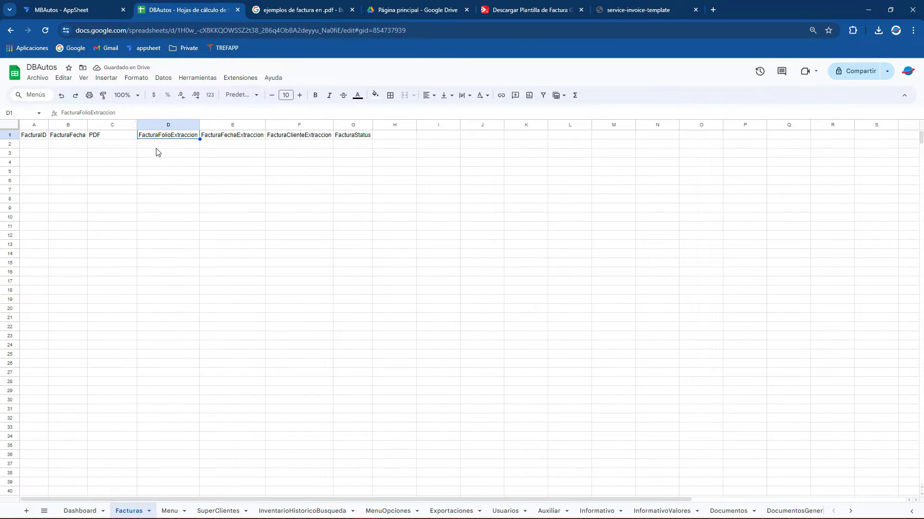
pyautogui.moveTo(286, 141); pyautogui.dragTo(176, 139)
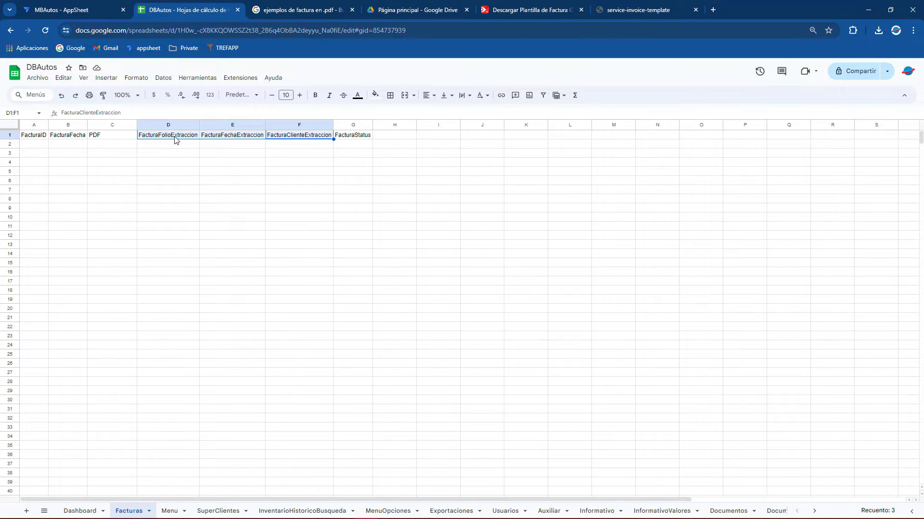
pyautogui.click(175, 140)
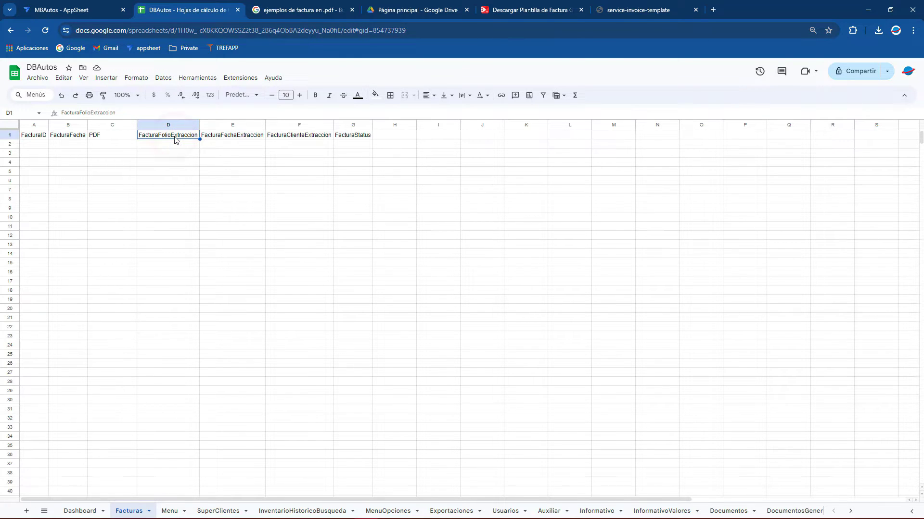
pyautogui.click(238, 135)
pyautogui.click(287, 139)
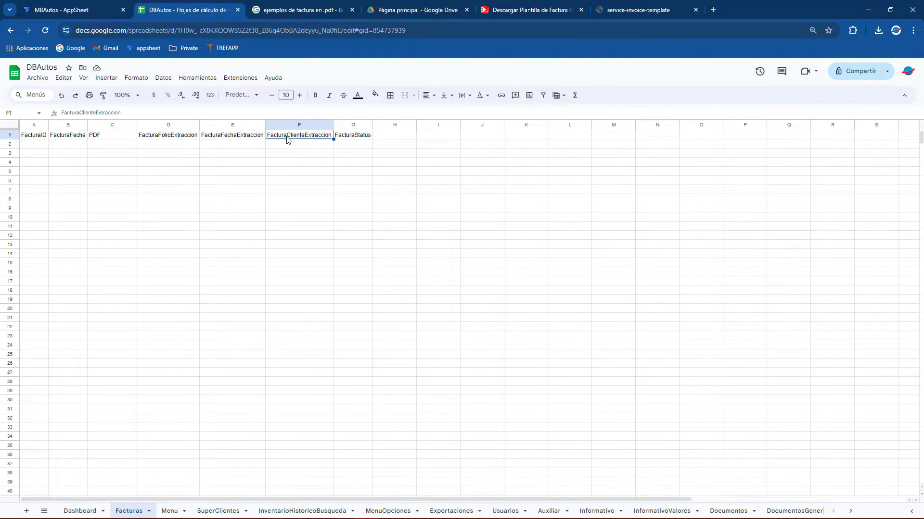
pyautogui.click(352, 135)
pyautogui.click(368, 124)
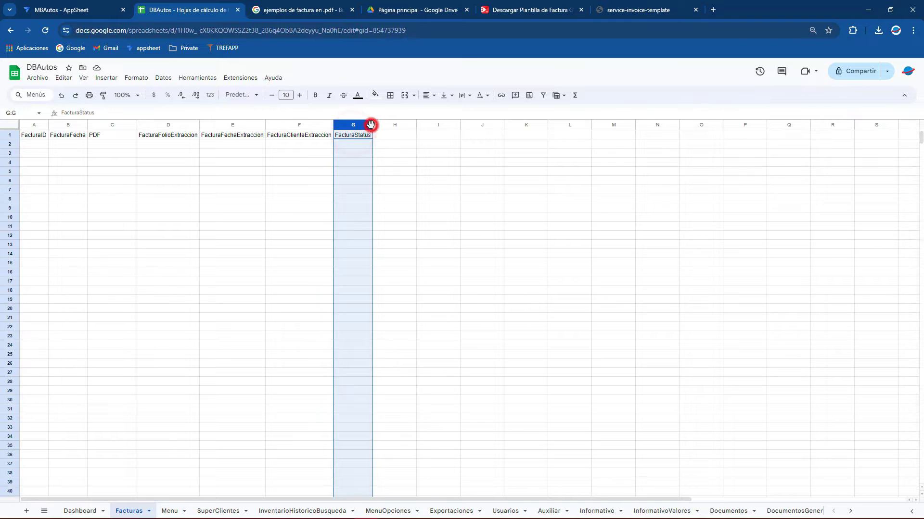
pyautogui.moveTo(372, 125); pyautogui.dragTo(380, 125)
pyautogui.click(14, 133)
pyautogui.click(27, 137)
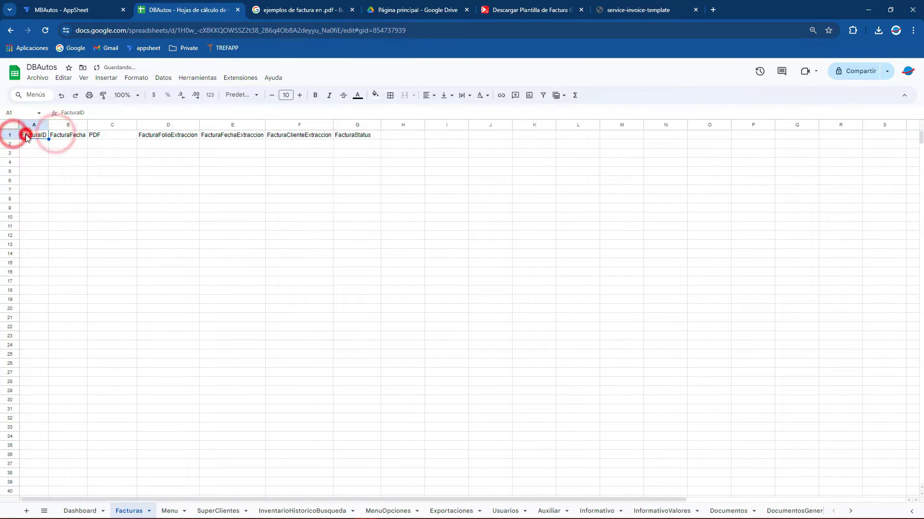
# In the MBAutos app's Data section, start adding a new Google Sheets data source.
pyautogui.click(60, 15)
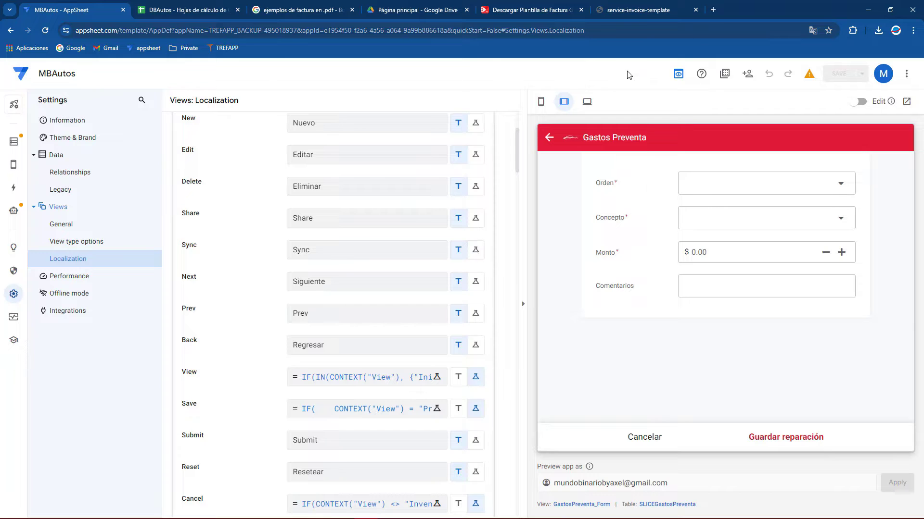
pyautogui.click(538, 102)
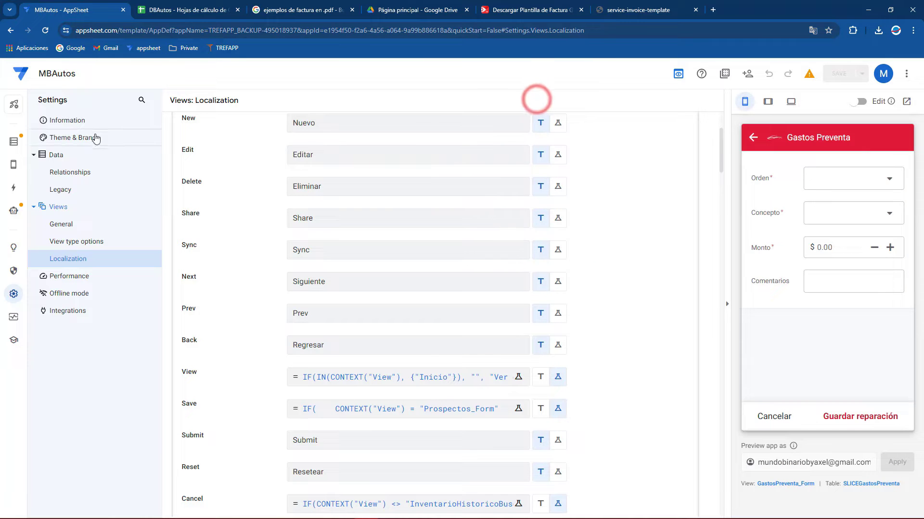
pyautogui.click(14, 143)
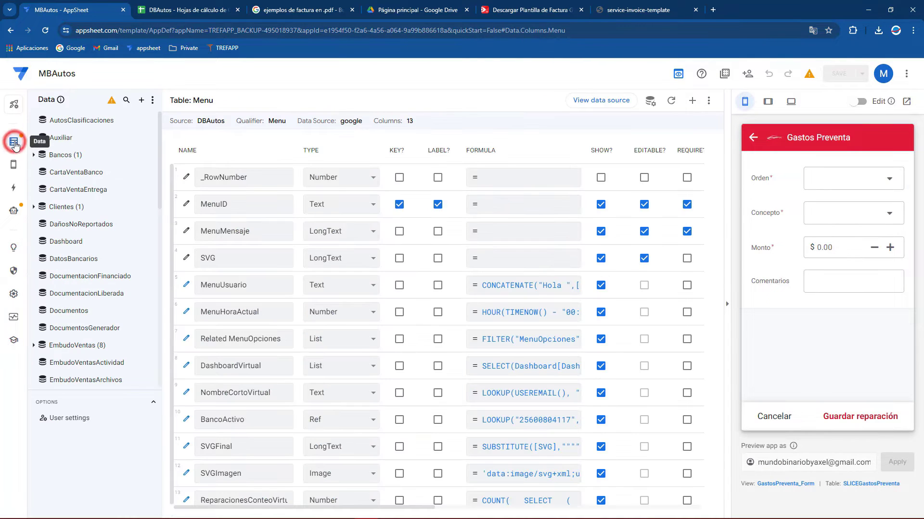
pyautogui.click(142, 101)
pyautogui.click(382, 168)
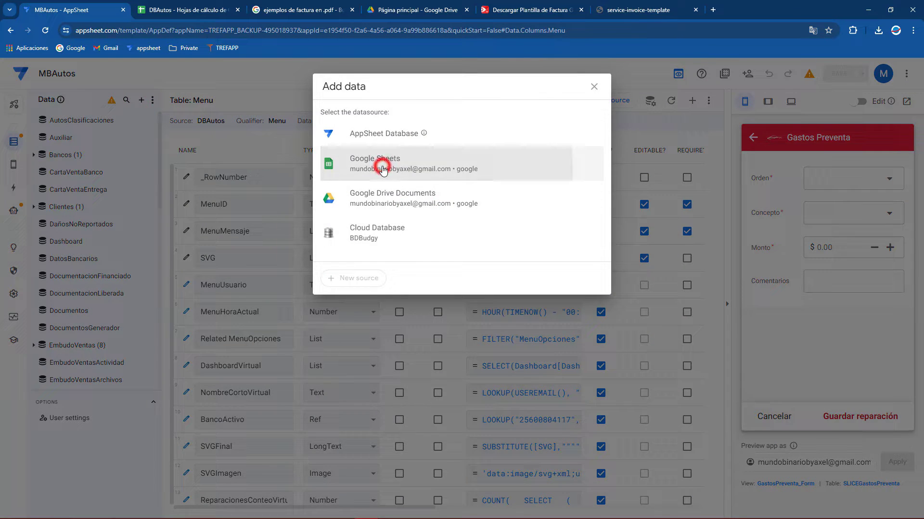
# Add the Facturas sheet from the DBAutos spreadsheet as one new table.
pyautogui.scroll(-3, 272, 339)
pyautogui.scroll(-3, 265, 356)
pyautogui.scroll(-3, 264, 360)
pyautogui.doubleClick(250, 347)
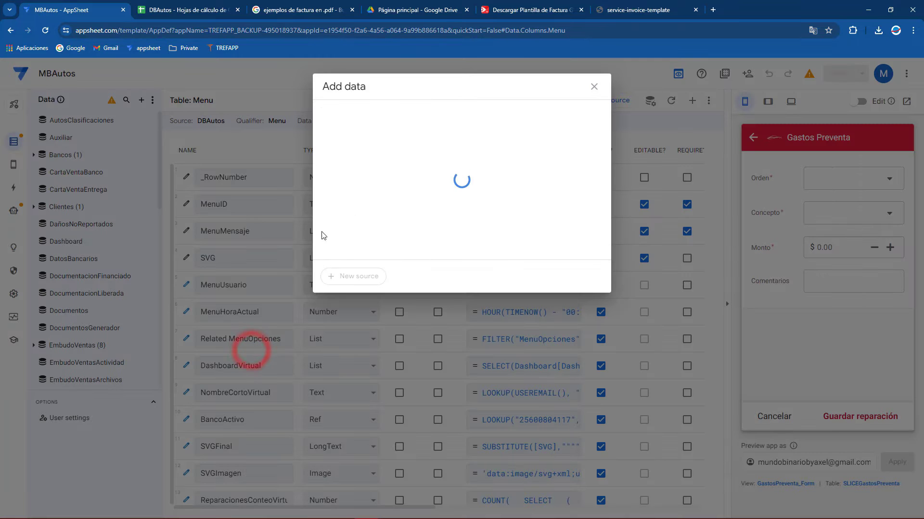
pyautogui.scroll(-10, 375, 202)
pyautogui.scroll(5, 354, 211)
pyautogui.scroll(-5, 355, 212)
pyautogui.click(328, 141)
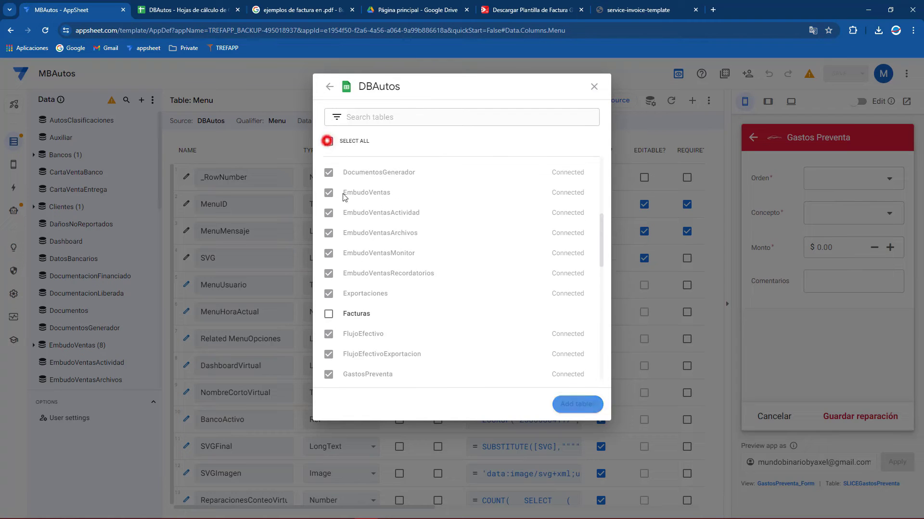
pyautogui.click(329, 318)
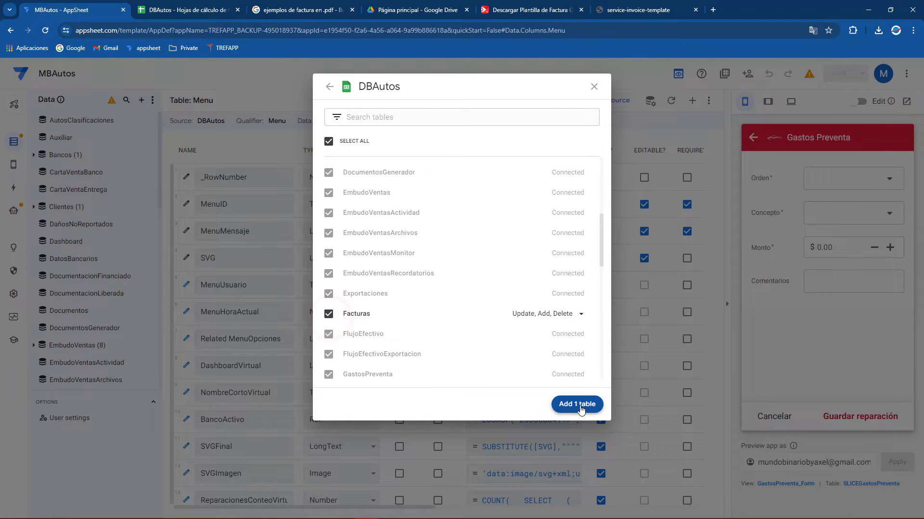
pyautogui.click(579, 406)
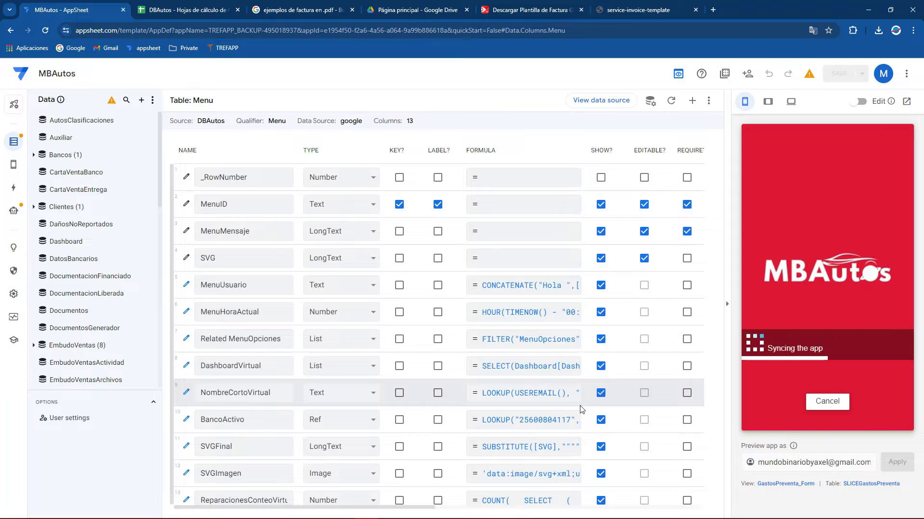
# Search the tables for 'Facturas' and open the Facturas table's columns.
pyautogui.scroll(-3, 89, 288)
pyautogui.scroll(-4, 89, 326)
pyautogui.scroll(-3, 78, 357)
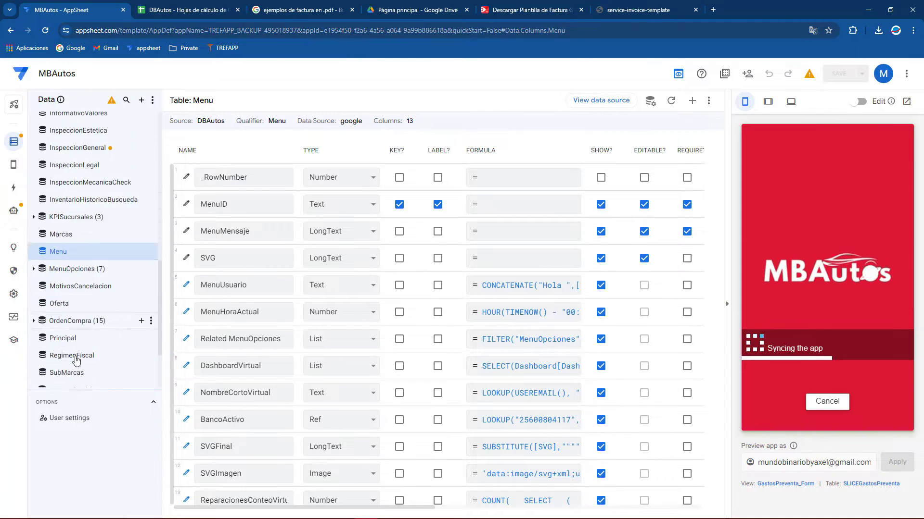
pyautogui.scroll(-2, 76, 361)
pyautogui.click(126, 100)
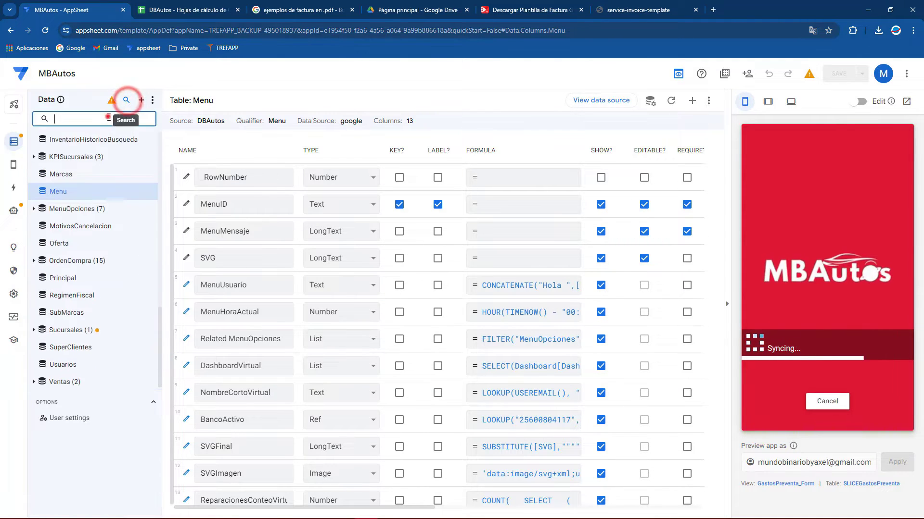
pyautogui.click(108, 115)
pyautogui.write('Facturas')
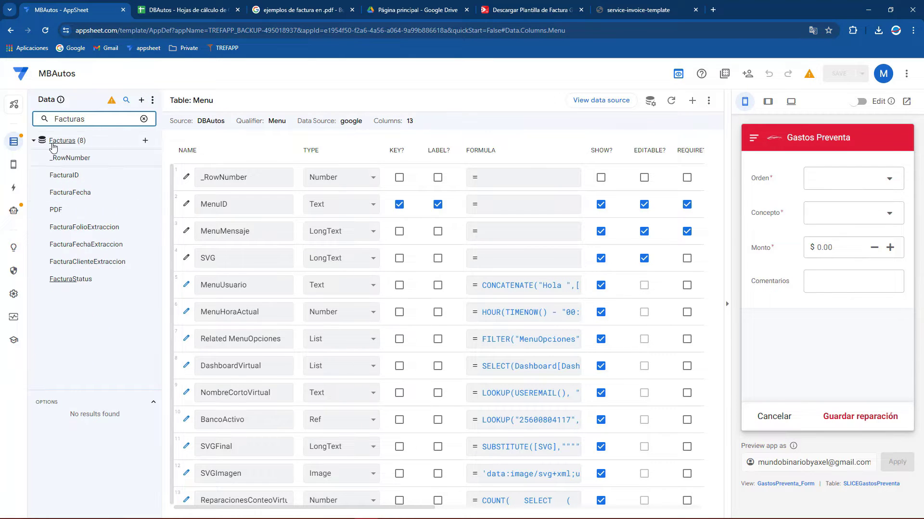
pyautogui.click(63, 140)
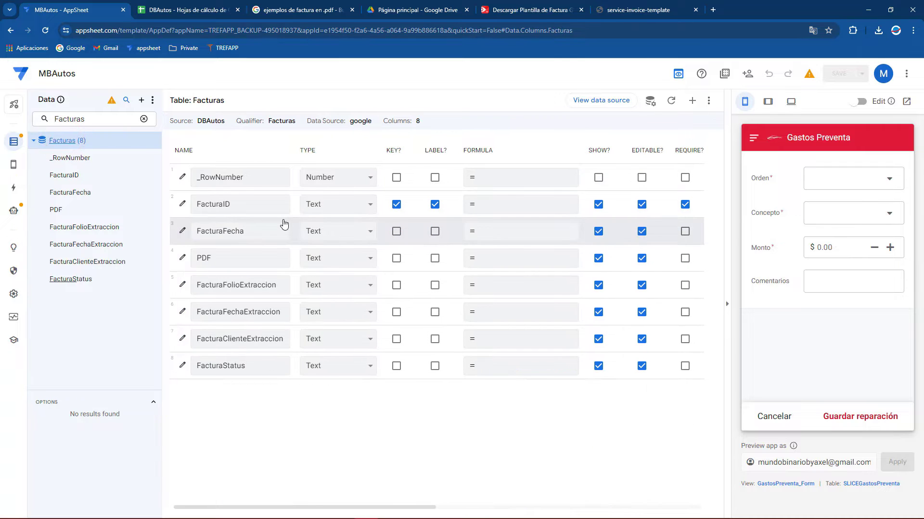
# Set the FacturaFecha column to Date type and the PDF column to File type.
pyautogui.click(228, 205)
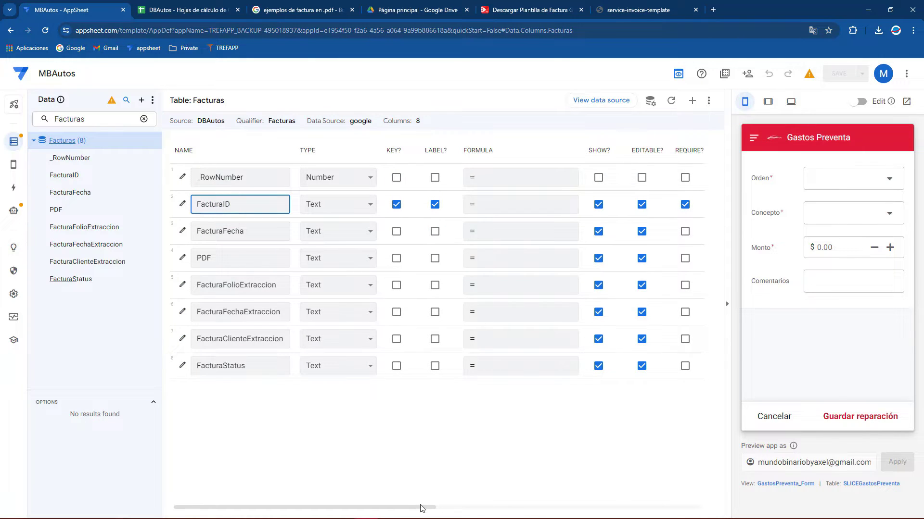
pyautogui.moveTo(422, 508); pyautogui.dragTo(337, 507)
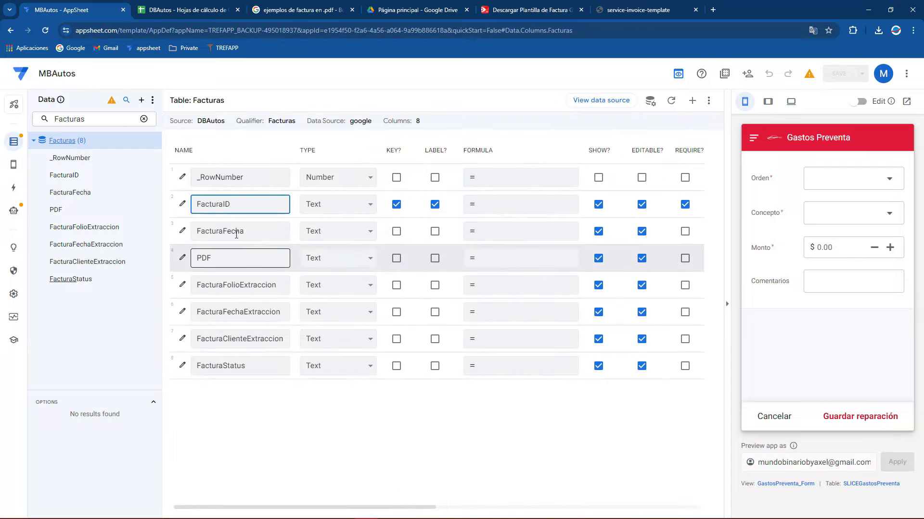
pyautogui.click(337, 231)
pyautogui.scroll(1, 315, 231)
pyautogui.click(317, 231)
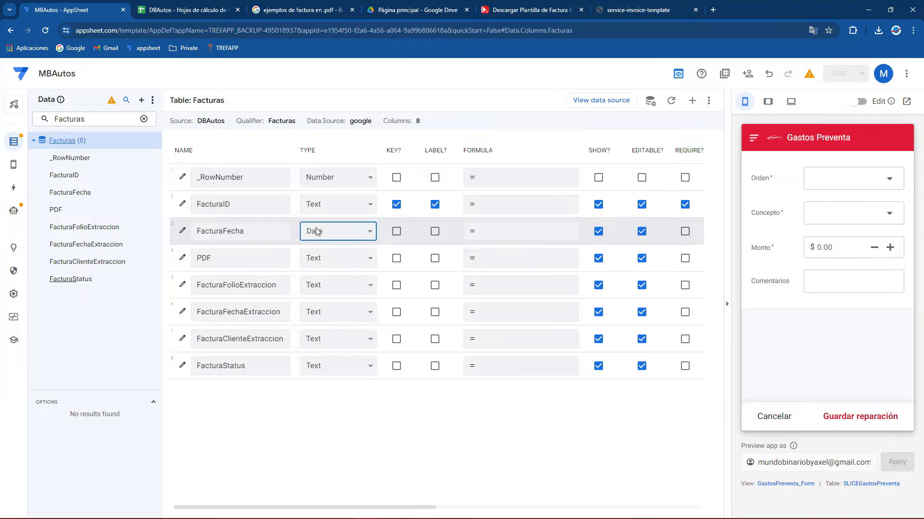
pyautogui.click(317, 259)
pyautogui.press('f')
pyautogui.press('Return')
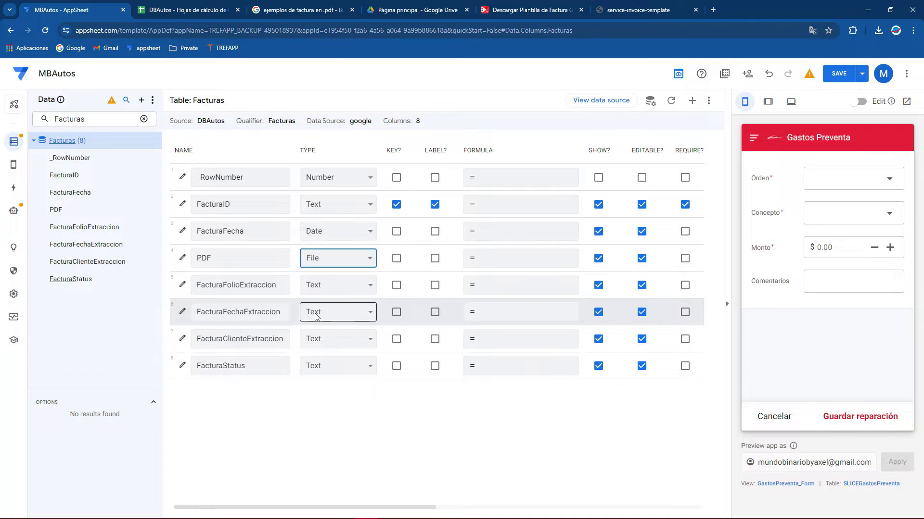
# Make FacturaStatus an Enum column with the values Pendiente and Cerrar.
pyautogui.click(183, 365)
pyautogui.click(428, 249)
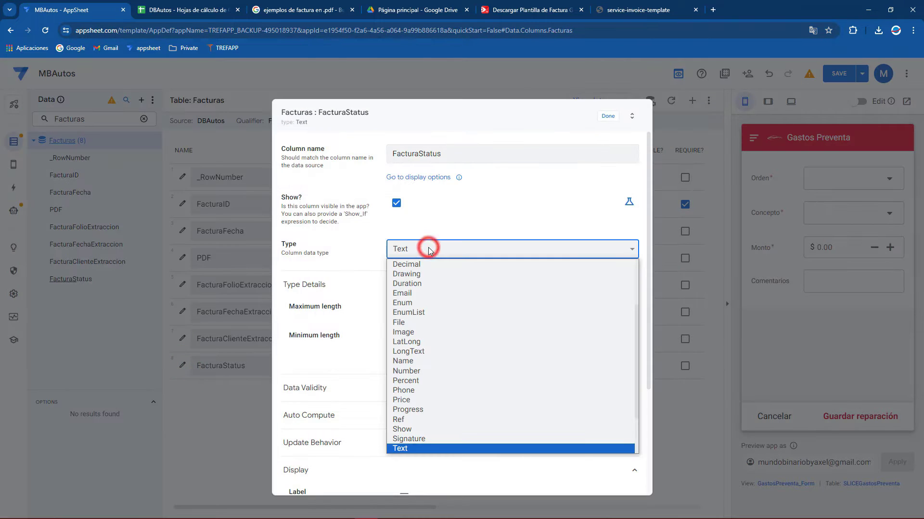
pyautogui.click(392, 303)
pyautogui.click(411, 315)
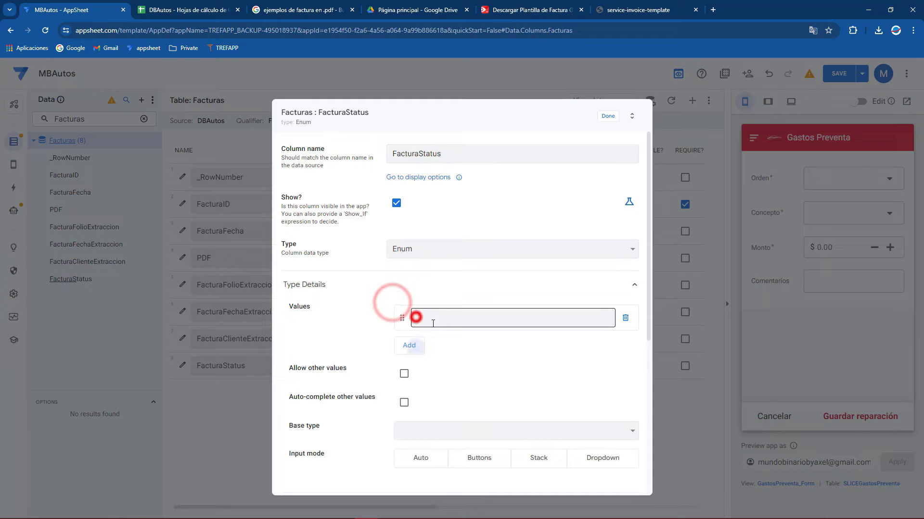
pyautogui.click(436, 313)
pyautogui.write('Pendiente')
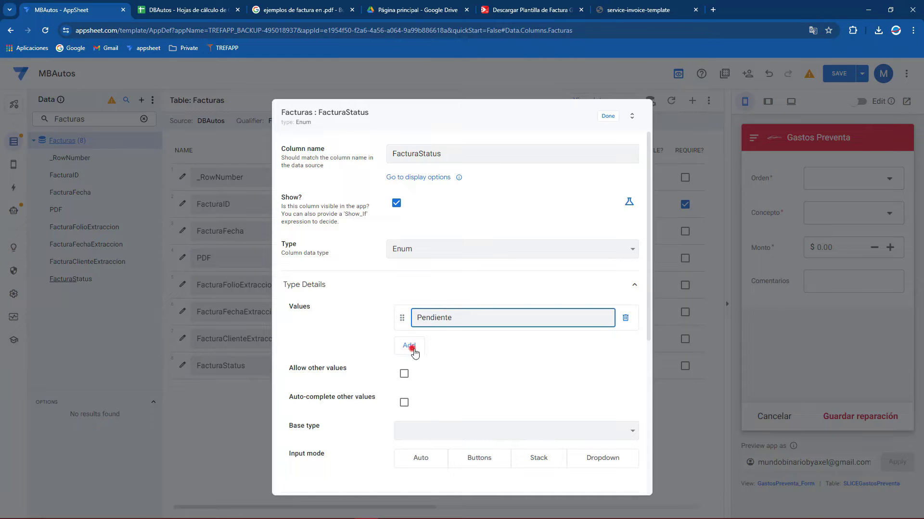
pyautogui.click(411, 346)
pyautogui.click(423, 347)
pyautogui.write('Cerrar')
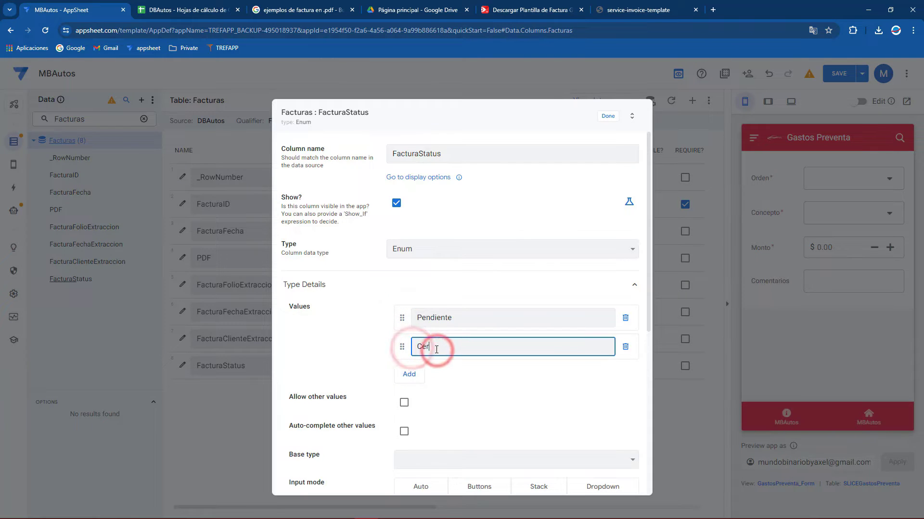
pyautogui.click(608, 116)
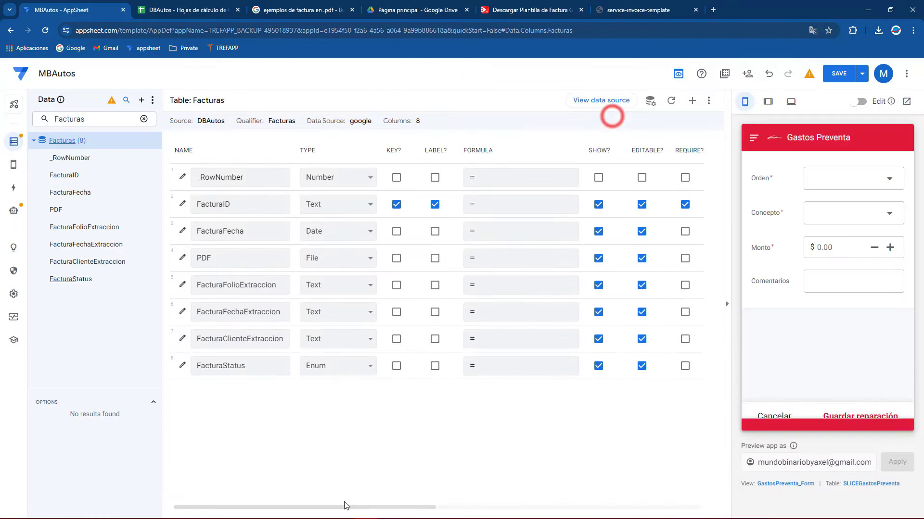
# Clear the mistaken FacturaStatus display name and set its initial value to "Pendiente".
pyautogui.moveTo(235, 507); pyautogui.dragTo(403, 508)
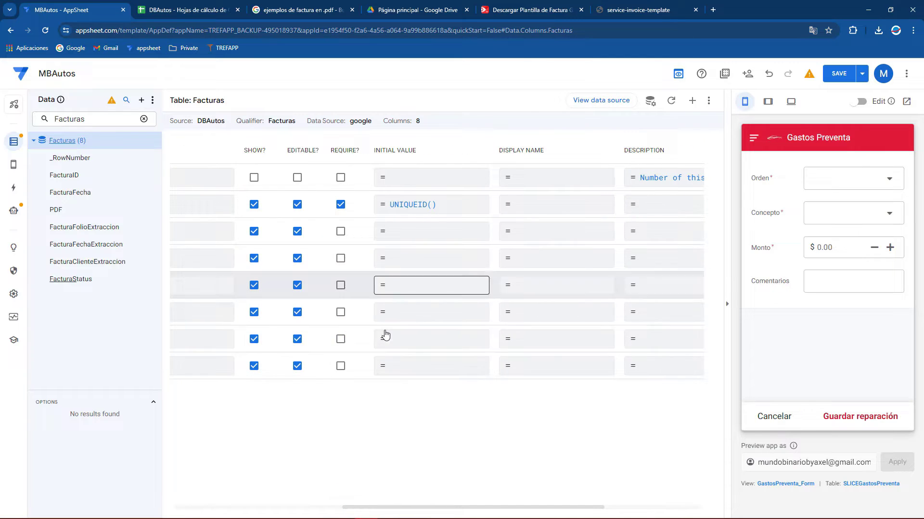
pyautogui.click(528, 365)
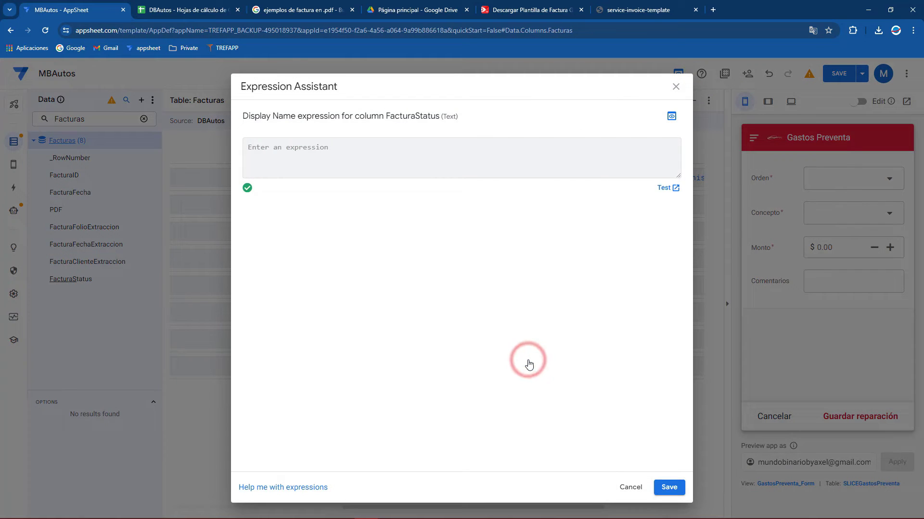
pyautogui.write('Pendiente"')
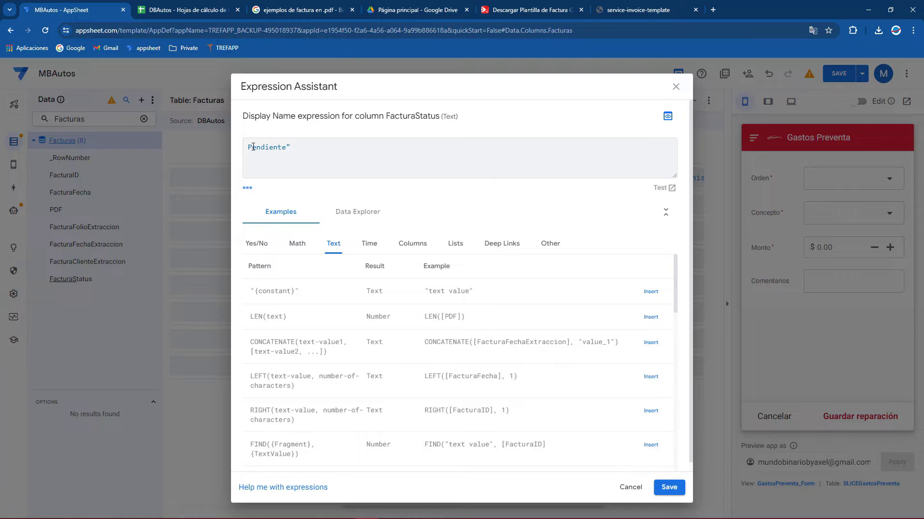
pyautogui.click(250, 148)
pyautogui.write('"')
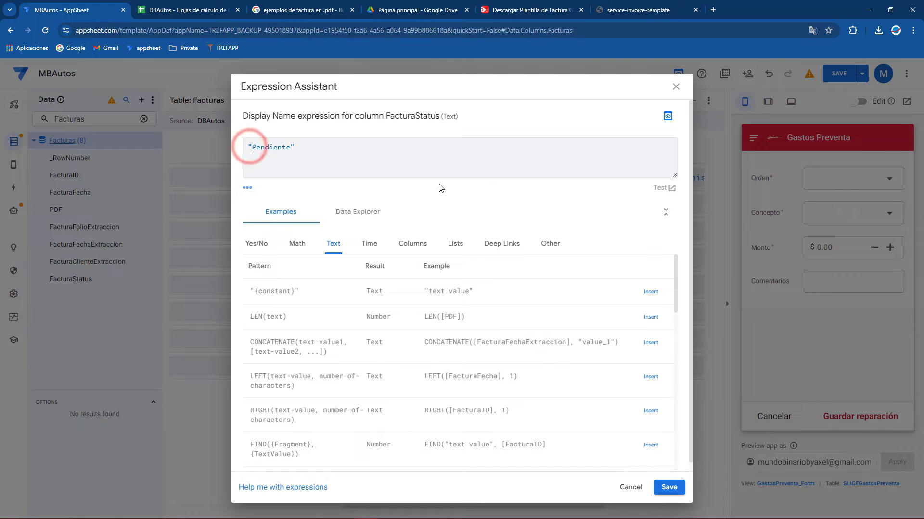
pyautogui.tripleClick(340, 148)
pyautogui.hotkey('ctrl', 'c')
pyautogui.press('BackSpace')
pyautogui.click(669, 488)
pyautogui.click(451, 364)
pyautogui.hotkey('ctrl', 'v')
pyautogui.click(669, 488)
# Set FacturaFecha's initial value to TODAY() and save the app.
pyautogui.click(381, 226)
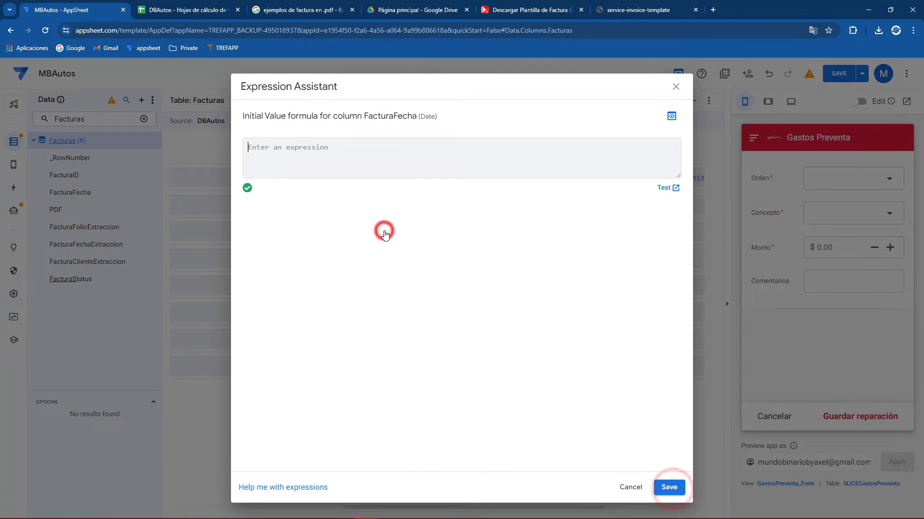
pyautogui.write('TODAY(')
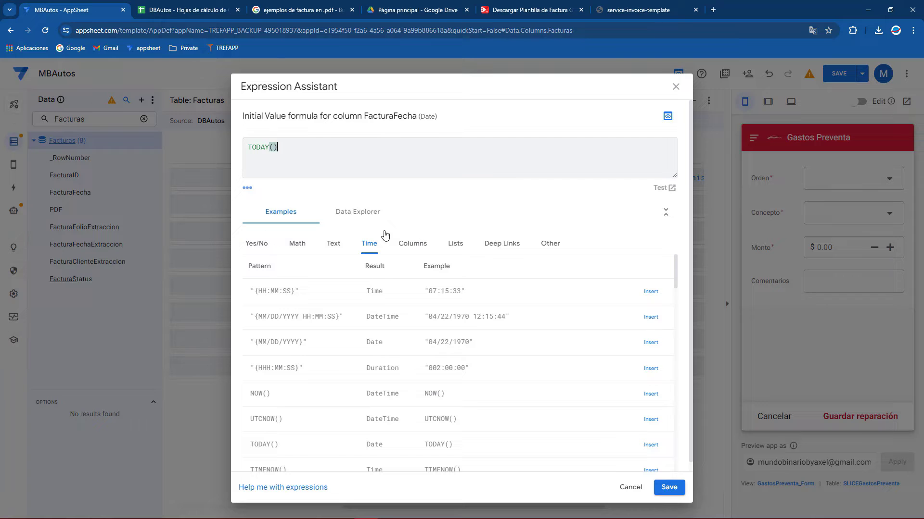
pyautogui.click(668, 488)
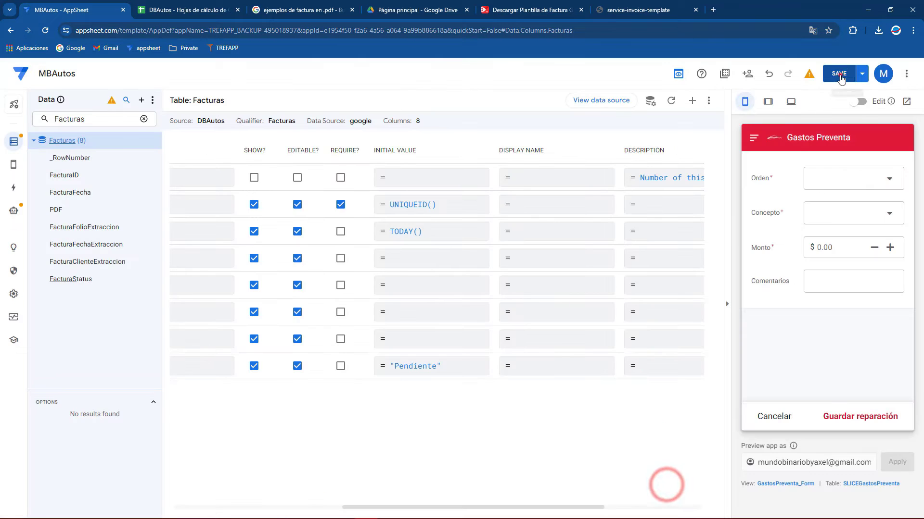
pyautogui.click(839, 74)
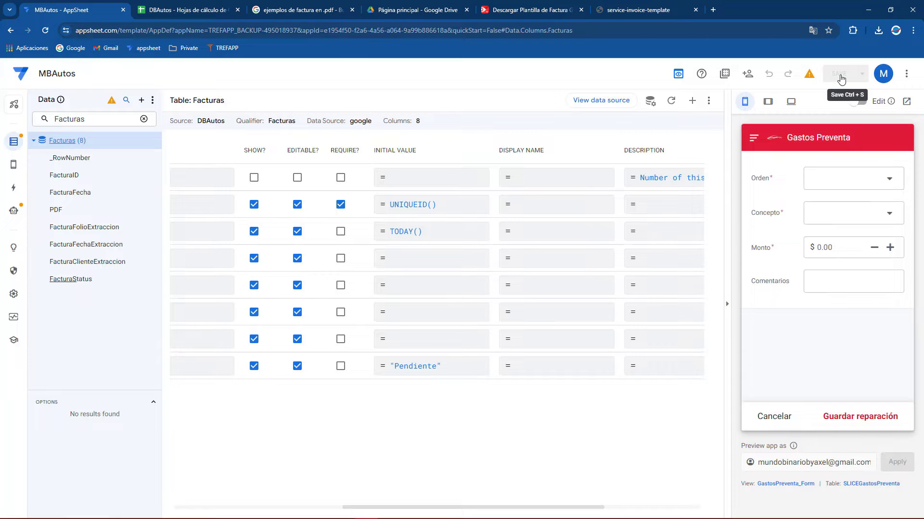
# Close the app preview and open a sample Factura PDF from the Google results.
pyautogui.click(765, 413)
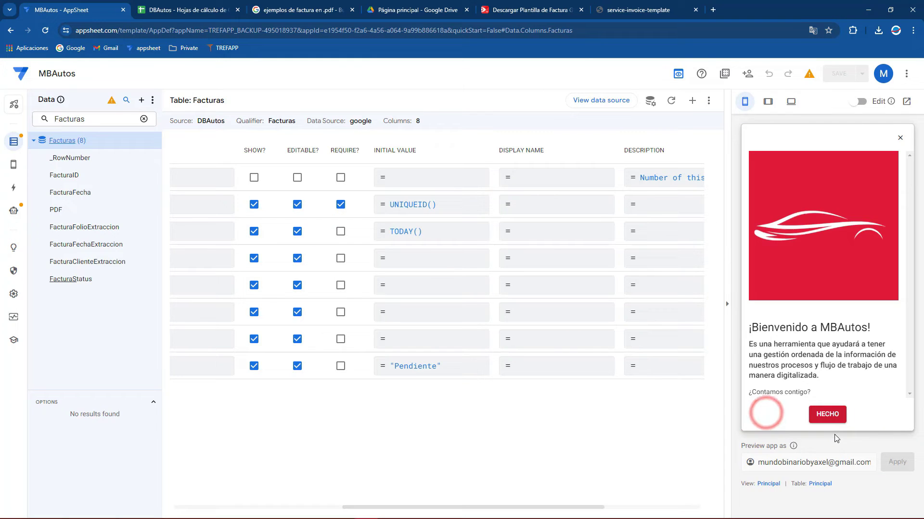
pyautogui.click(827, 414)
pyautogui.moveTo(431, 506); pyautogui.dragTo(243, 498)
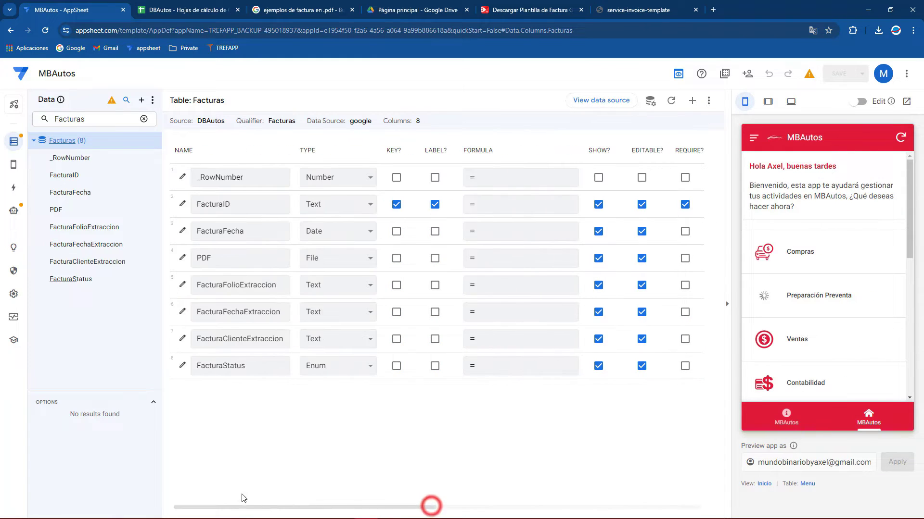
pyautogui.click(265, 5)
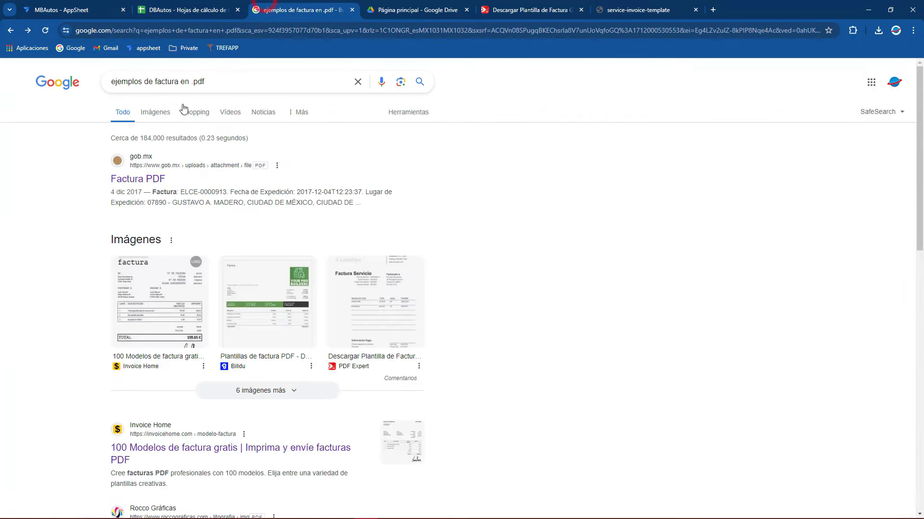
pyautogui.click(241, 87)
pyautogui.click(13, 187)
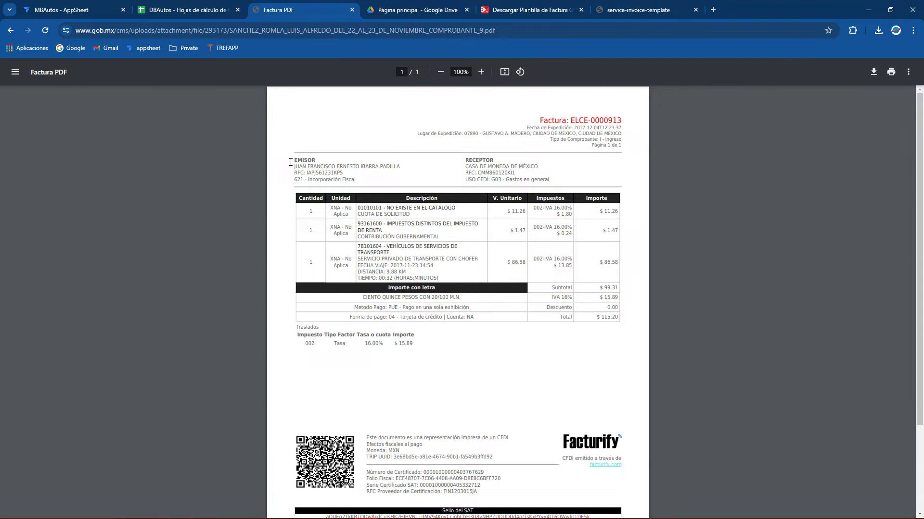
# Review the Factura PDF's issuer, receiver, invoice number and CFDI usage fields.
pyautogui.moveTo(295, 166); pyautogui.dragTo(400, 167)
pyautogui.moveTo(487, 166); pyautogui.dragTo(538, 166)
pyautogui.click(218, 221)
pyautogui.scroll(-2, 422, 272)
pyautogui.scroll(2, 422, 272)
pyautogui.moveTo(572, 120); pyautogui.dragTo(622, 119)
pyautogui.moveTo(293, 167); pyautogui.dragTo(401, 167)
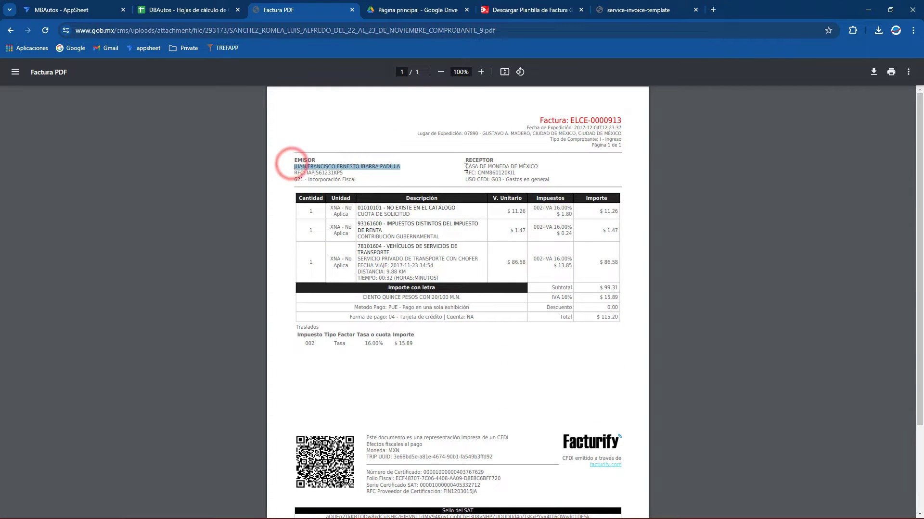
pyautogui.moveTo(465, 166); pyautogui.dragTo(530, 167)
pyautogui.click(556, 171)
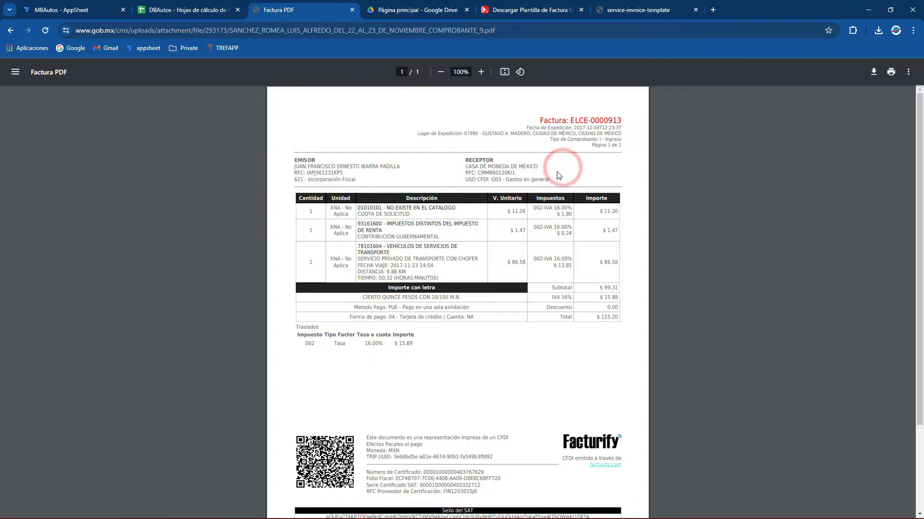
pyautogui.moveTo(496, 185); pyautogui.dragTo(549, 180)
pyautogui.click(541, 180)
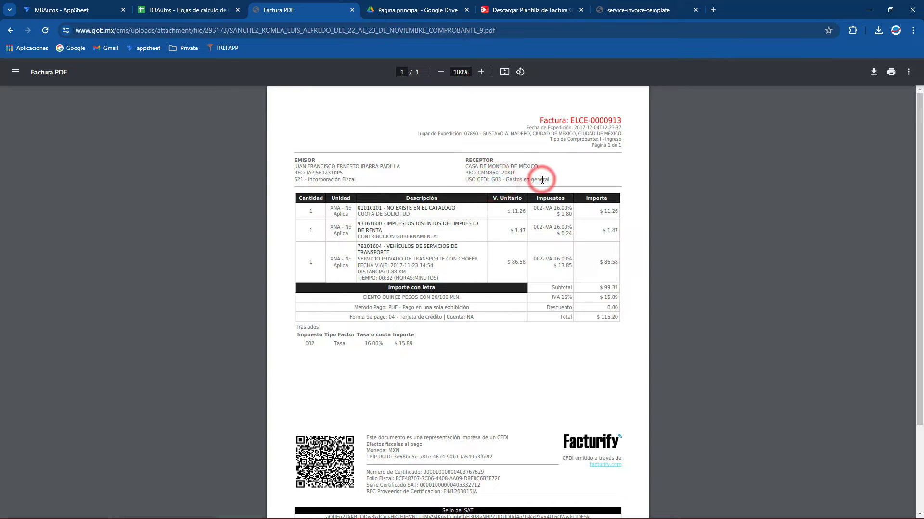
# Open the service-invoice-template PDF in a tab beside the Factura PDF and compare invoice numbers.
pyautogui.click(501, 10)
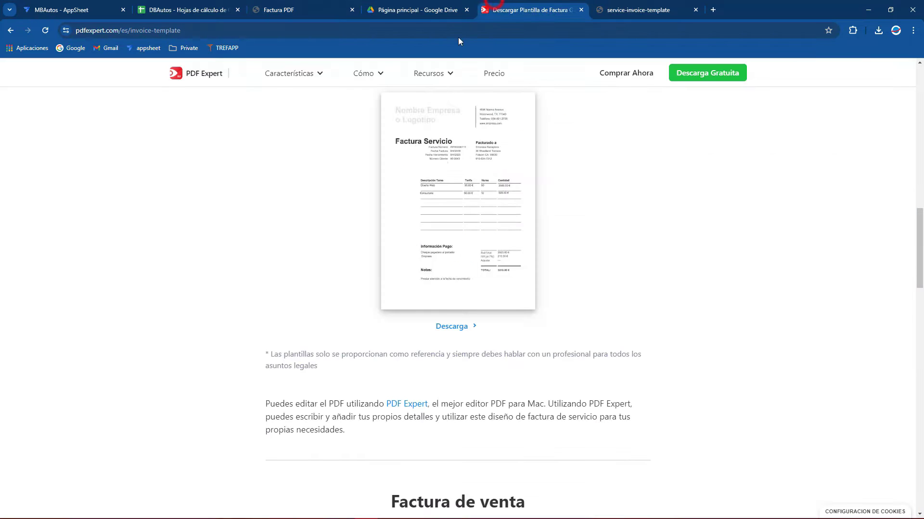
pyautogui.click(651, 7)
pyautogui.moveTo(330, 135); pyautogui.dragTo(431, 164)
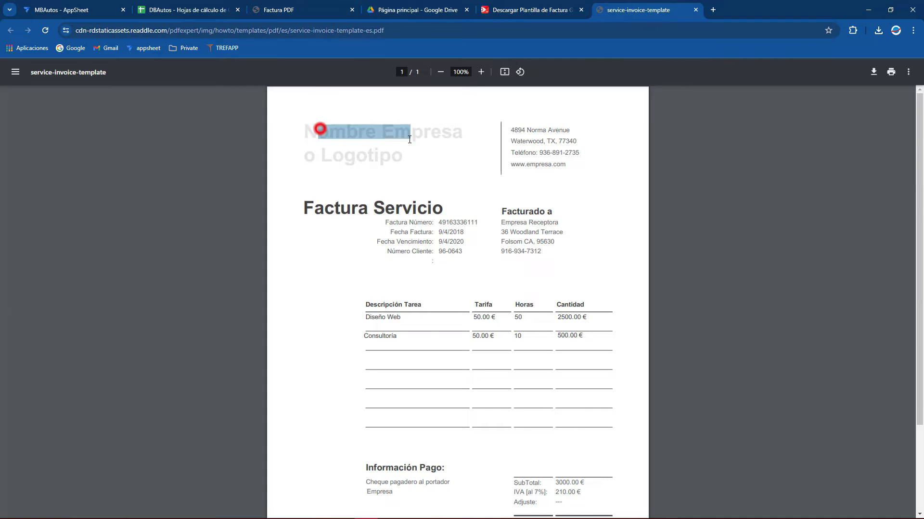
pyautogui.click(430, 163)
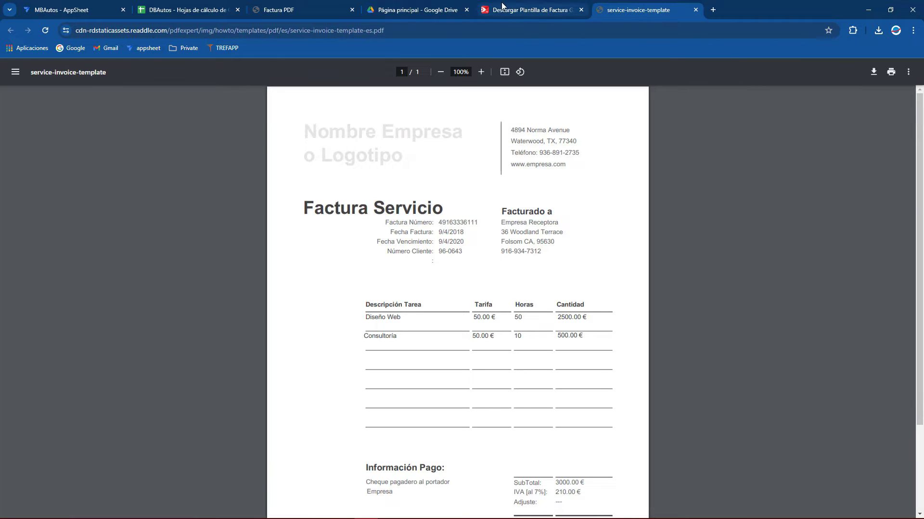
pyautogui.click(529, 10)
pyautogui.click(581, 10)
pyautogui.click(383, 4)
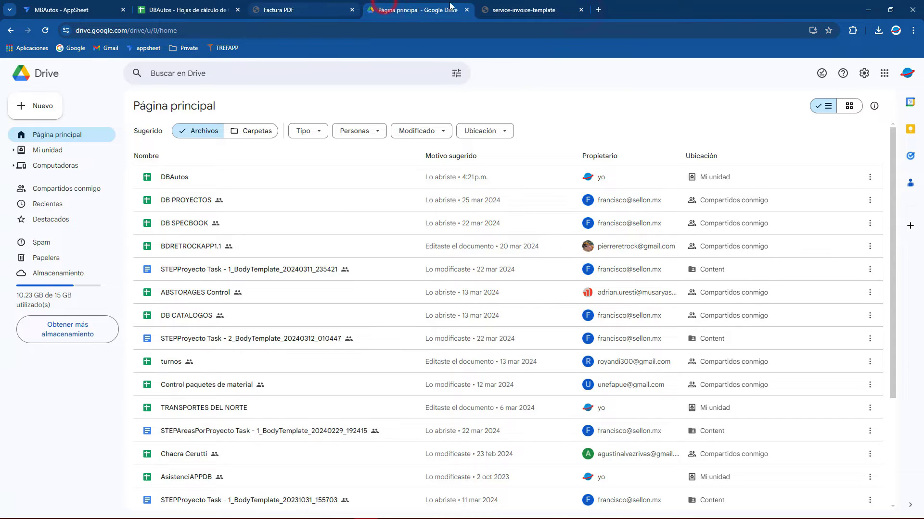
pyautogui.click(311, 6)
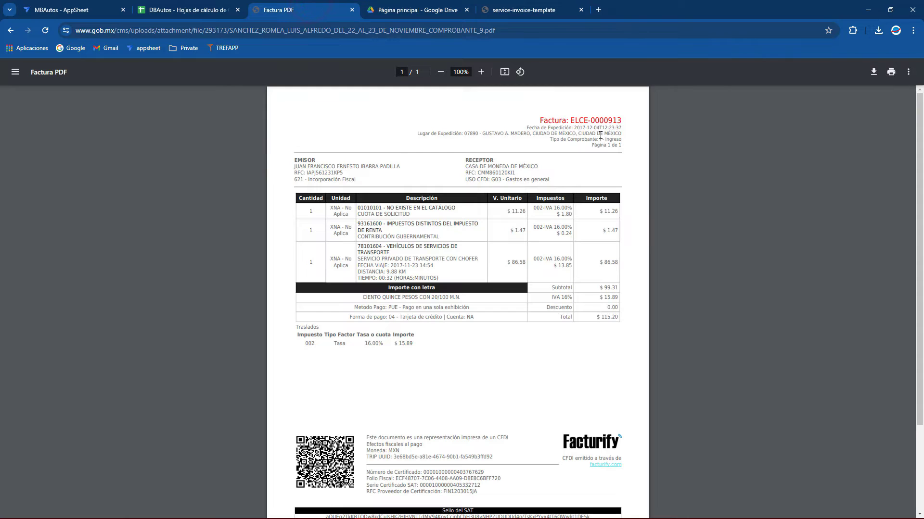
pyautogui.moveTo(601, 120); pyautogui.dragTo(623, 120)
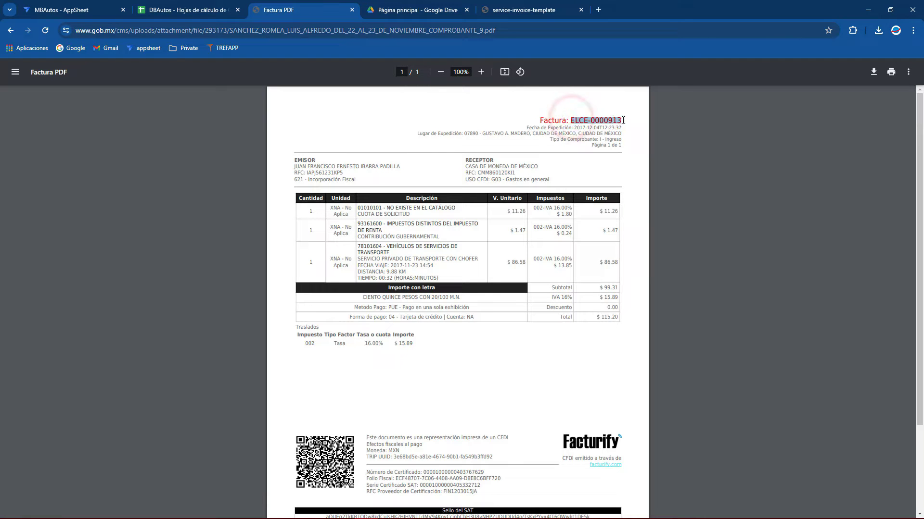
pyautogui.click(523, 11)
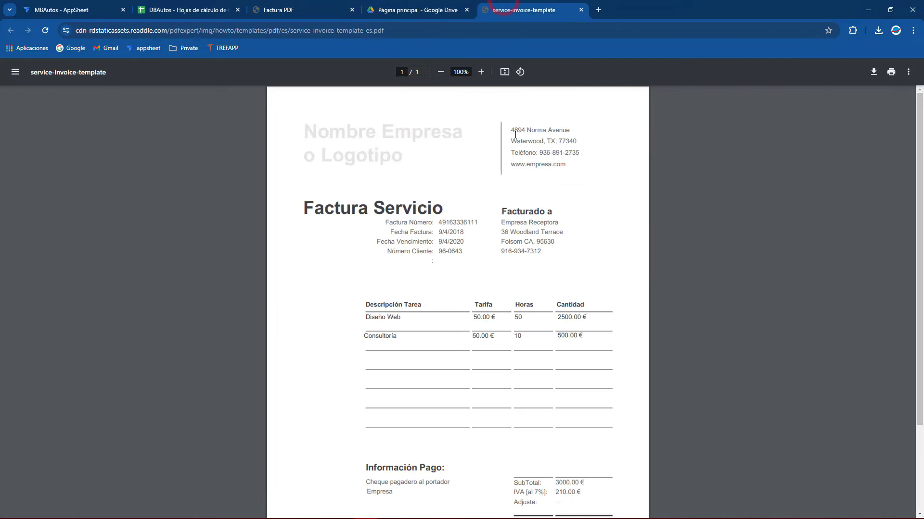
pyautogui.doubleClick(439, 222)
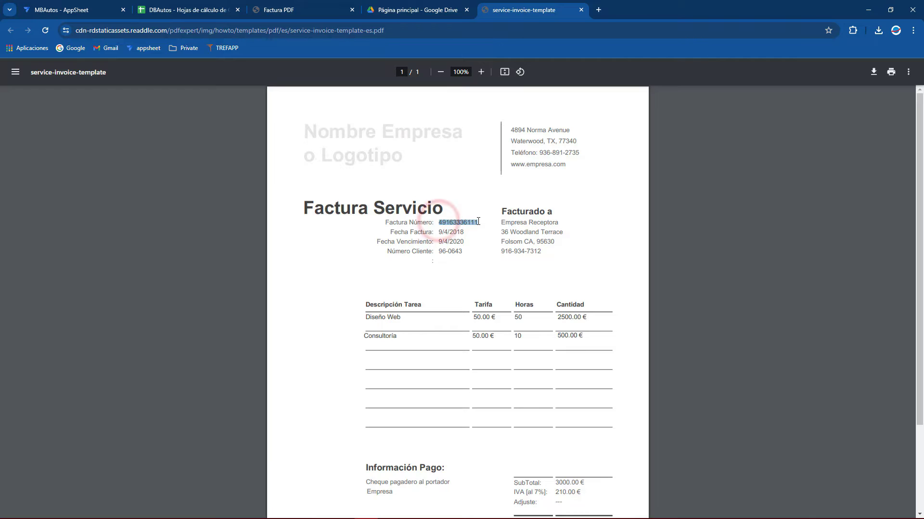
pyautogui.click(311, 4)
pyautogui.click(523, 10)
pyautogui.moveTo(523, 9); pyautogui.dragTo(419, 9)
# Compare the Factura PDF and the service invoice template, then return to the AppSheet Facturas editor.
pyautogui.click(322, 6)
pyautogui.click(421, 6)
pyautogui.click(329, 4)
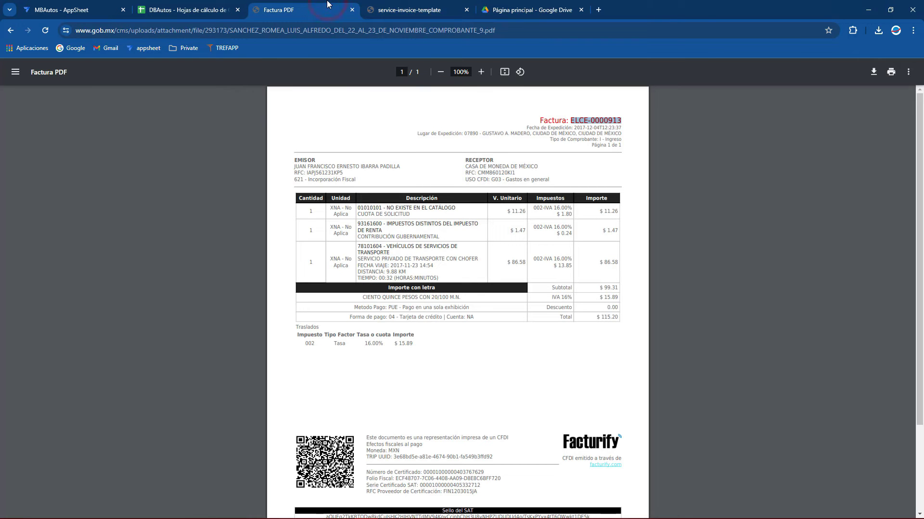
pyautogui.click(380, 6)
pyautogui.click(287, 5)
pyautogui.click(374, 9)
pyautogui.click(289, 5)
pyautogui.click(385, 6)
pyautogui.click(289, 6)
pyautogui.click(387, 6)
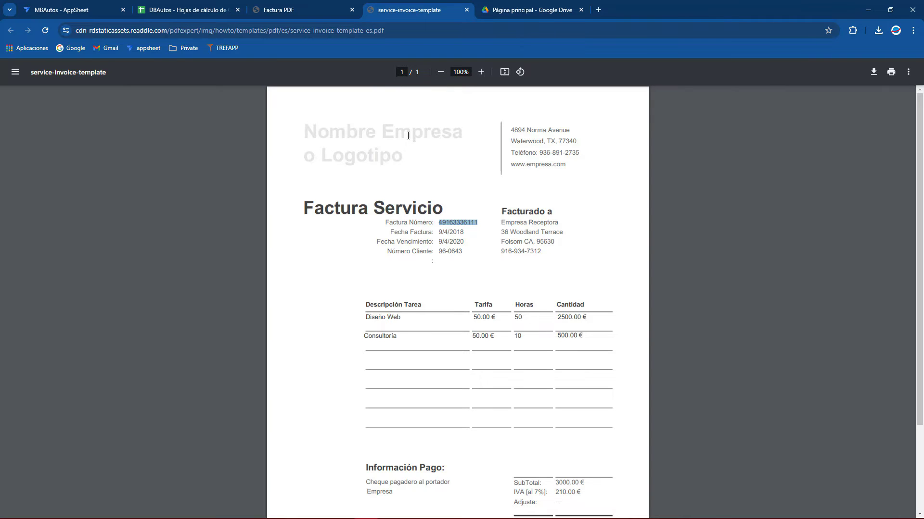
pyautogui.click(279, 10)
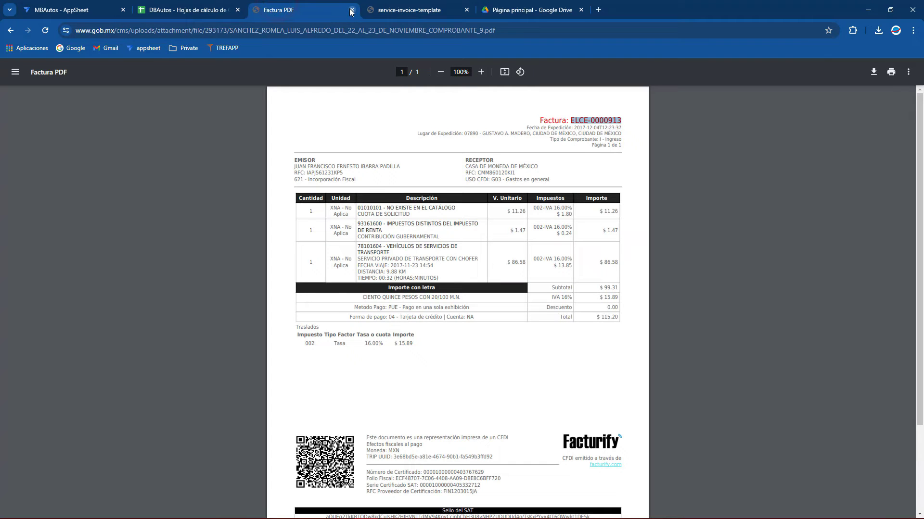
pyautogui.click(62, 5)
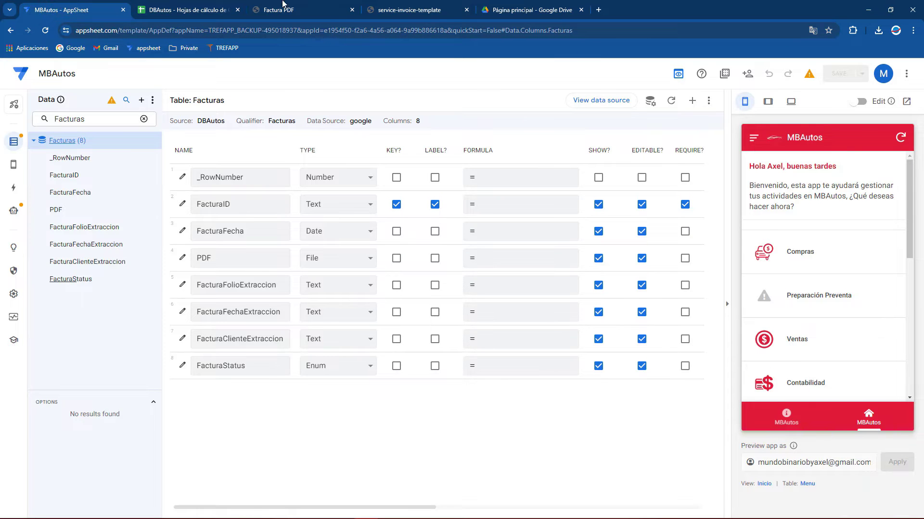
# Navigate in Drive to My Drive > appsheet > data > MBProyectos-5689478.
pyautogui.click(529, 10)
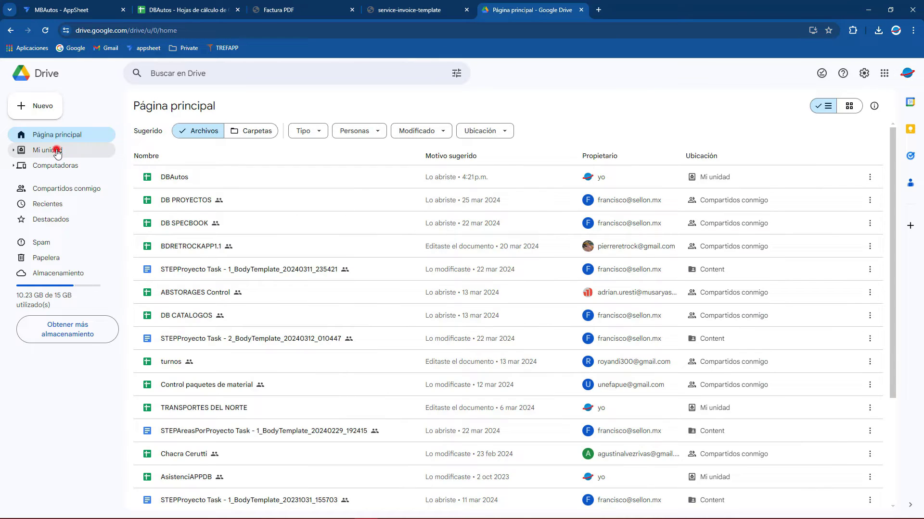
pyautogui.click(57, 151)
pyautogui.scroll(-4, 182, 337)
pyautogui.doubleClick(175, 445)
pyautogui.click(165, 179)
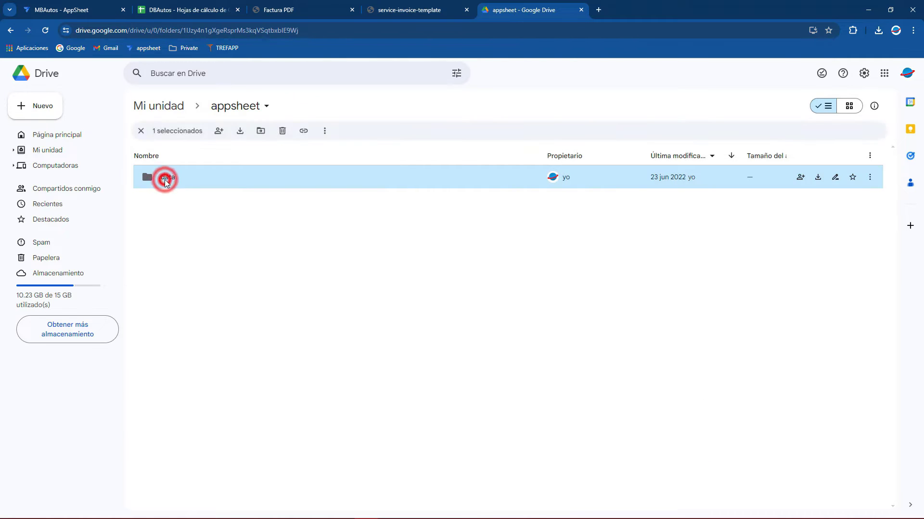
pyautogui.doubleClick(165, 179)
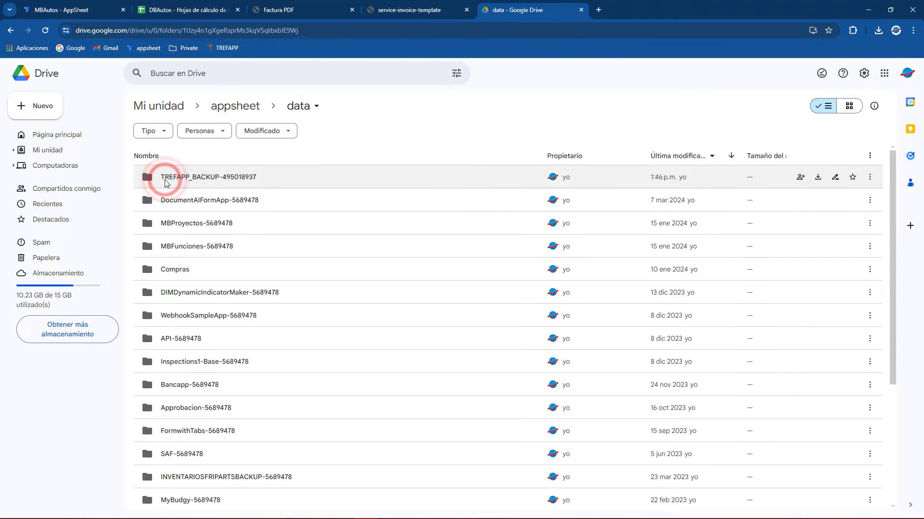
pyautogui.doubleClick(181, 225)
# Create a new folder named Facturas there and open it.
pyautogui.rightClick(187, 224)
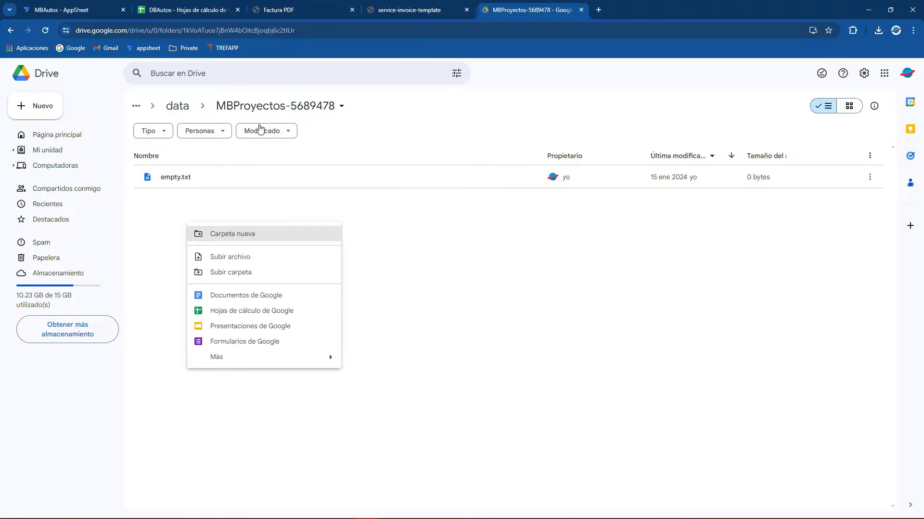
pyautogui.press('Escape')
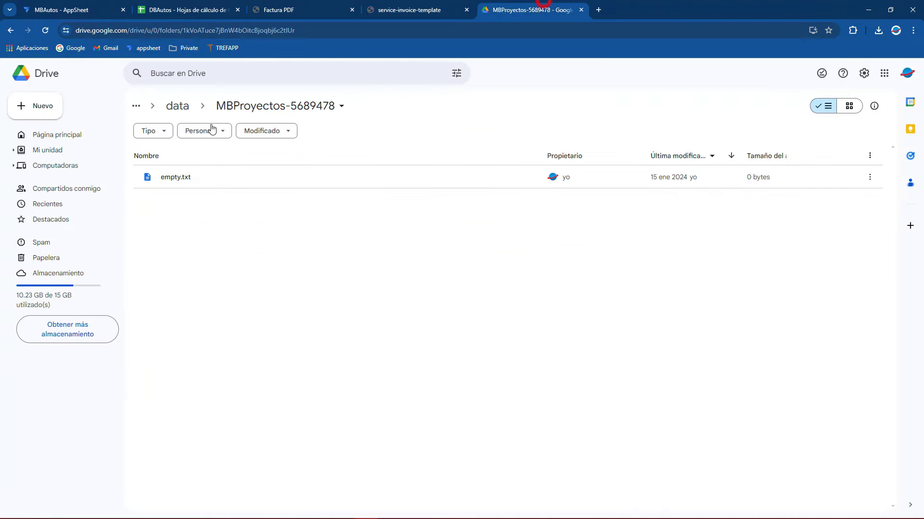
pyautogui.rightClick(232, 226)
pyautogui.click(268, 233)
pyautogui.write('Facturas')
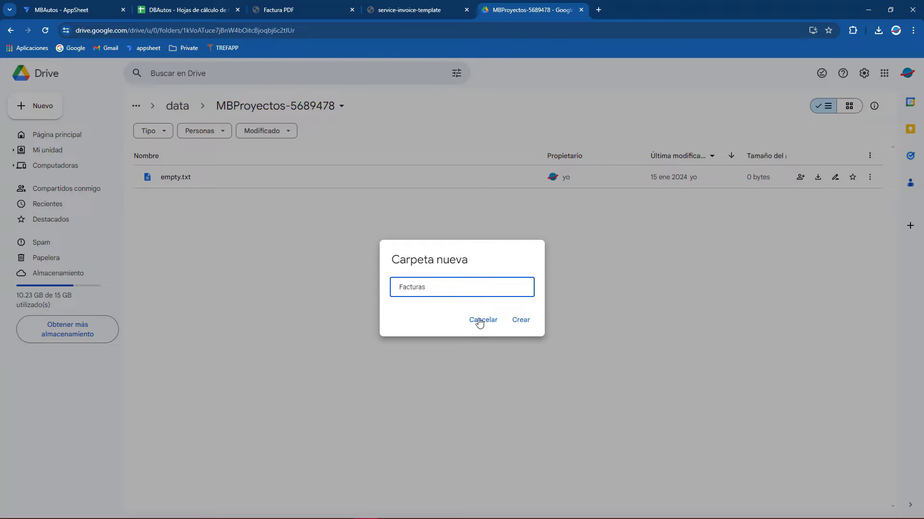
pyautogui.click(518, 321)
pyautogui.click(178, 179)
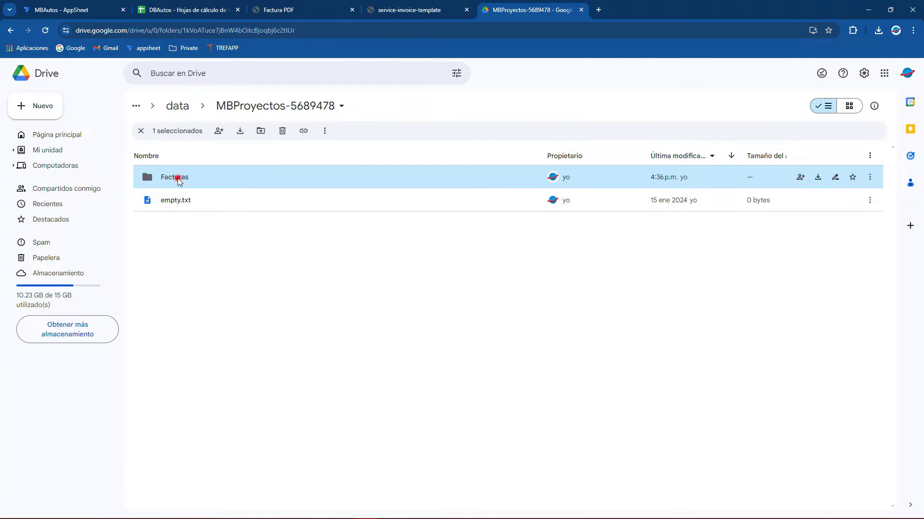
pyautogui.doubleClick(178, 179)
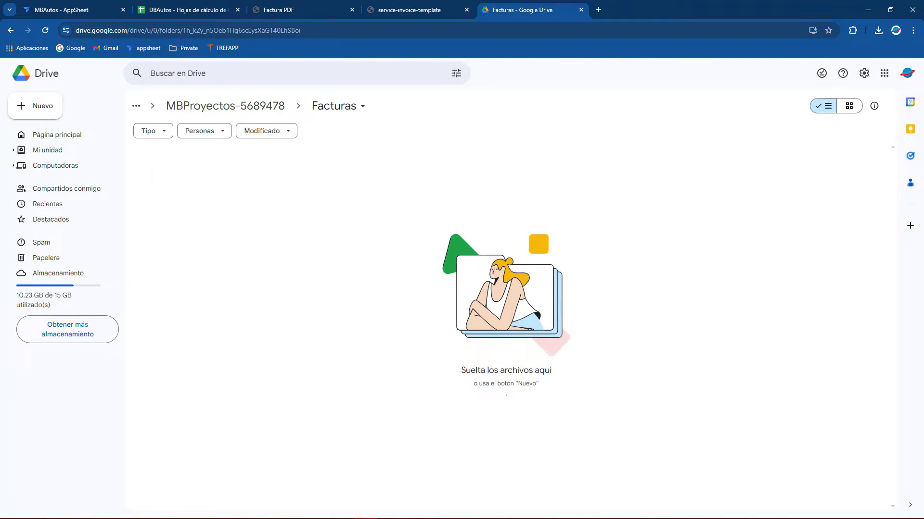
pyautogui.click(85, 455)
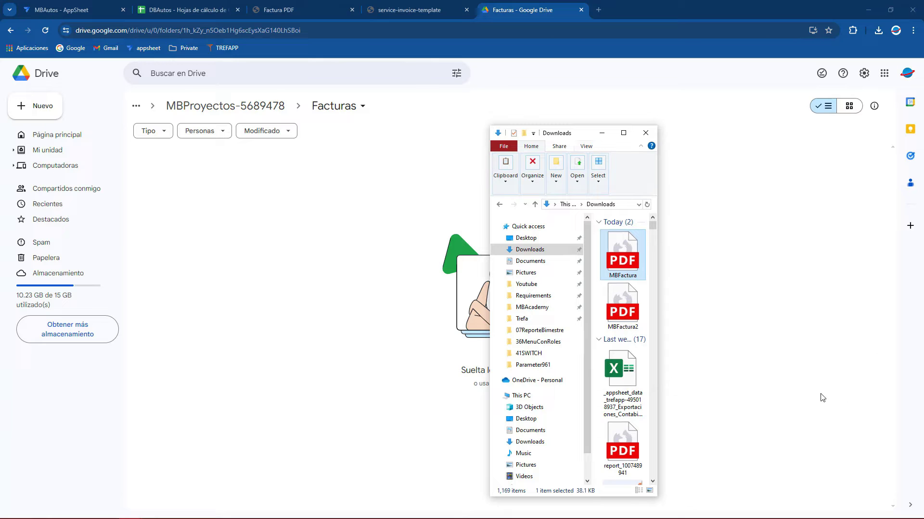
# Drag MBFactura from the Downloads window into the Drive Facturas folder to upload it.
pyautogui.moveTo(657, 364); pyautogui.dragTo(921, 364)
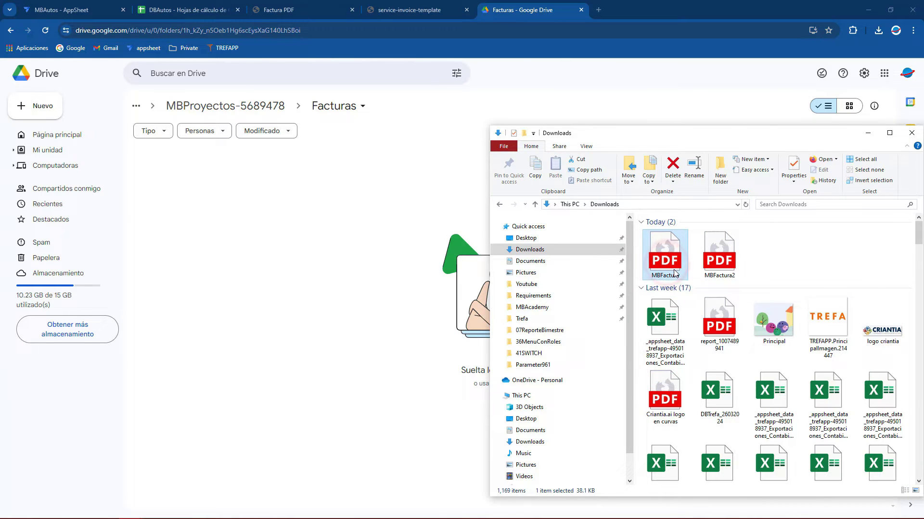
pyautogui.moveTo(671, 268); pyautogui.dragTo(392, 237)
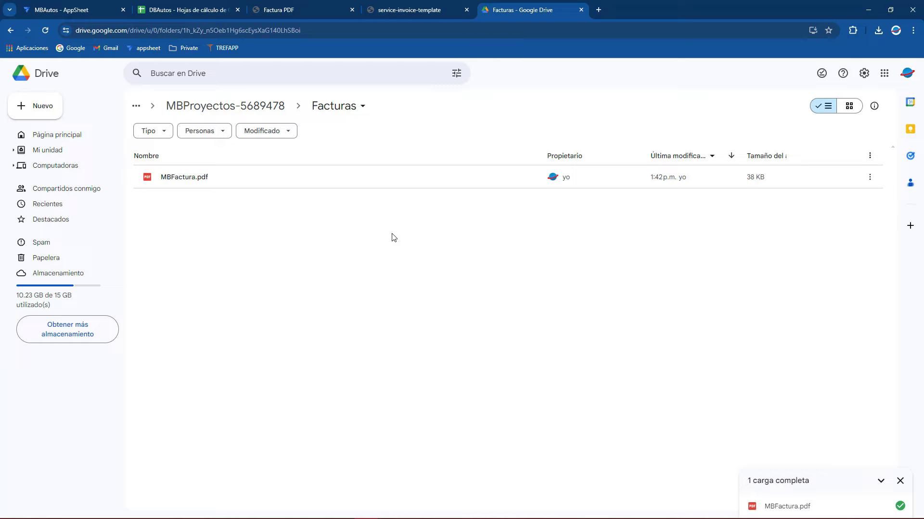
pyautogui.click(91, 4)
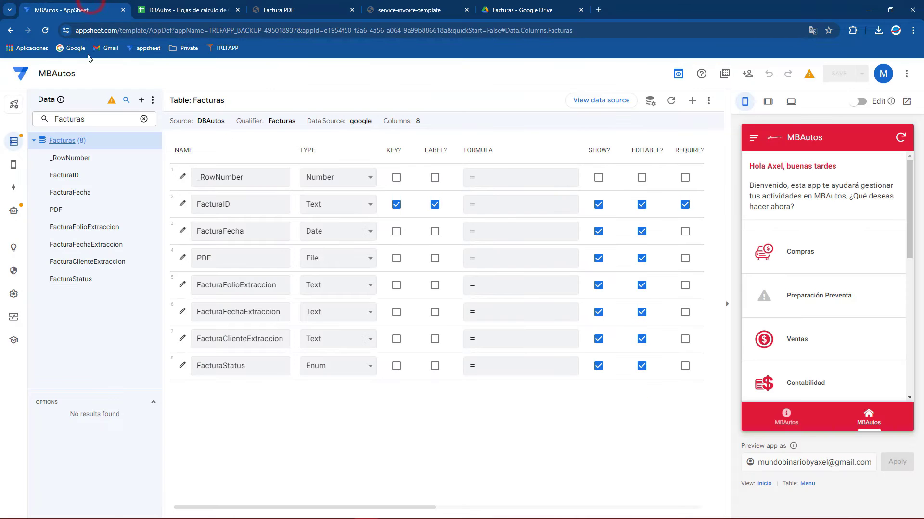
# Clear the Data search and add a new data source from Google Drive documents.
pyautogui.click(144, 119)
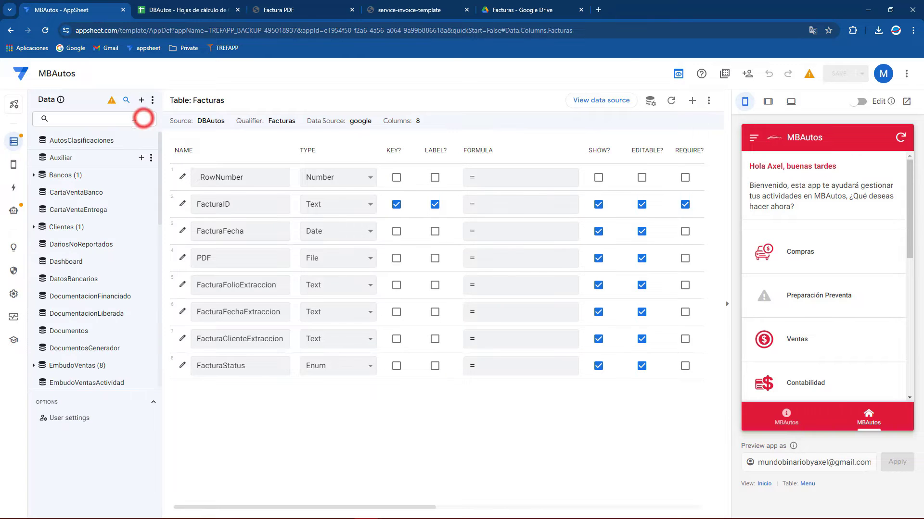
pyautogui.click(142, 102)
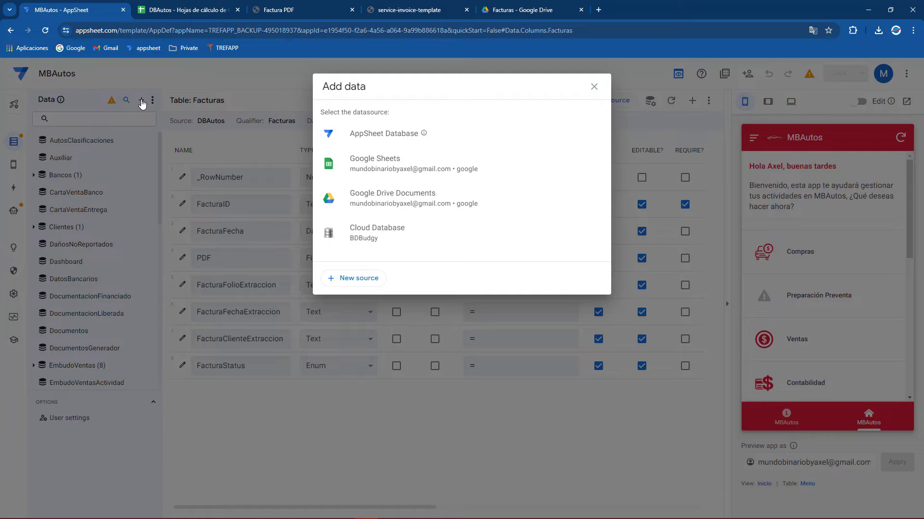
pyautogui.click(383, 202)
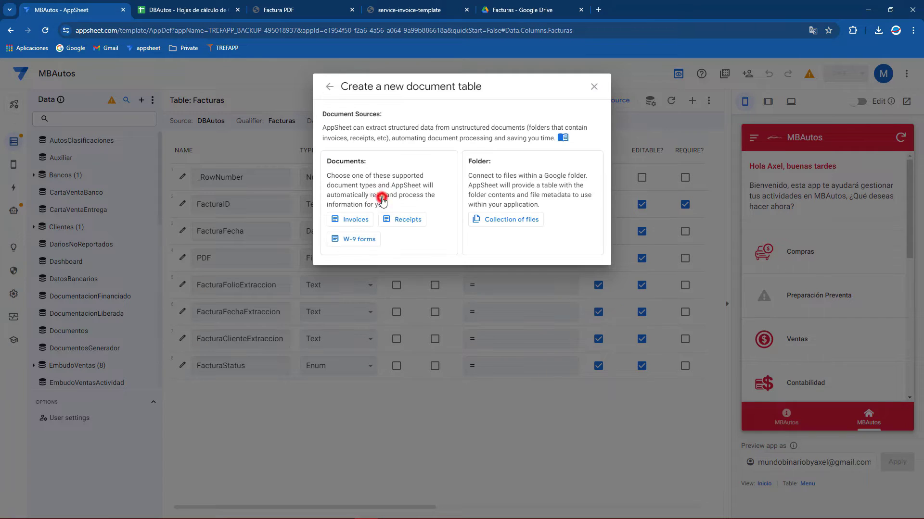
# Review the supported document types and choose Invoices.
pyautogui.moveTo(328, 175); pyautogui.dragTo(399, 185)
pyautogui.click(342, 176)
pyautogui.moveTo(341, 177); pyautogui.dragTo(414, 176)
pyautogui.click(346, 184)
pyautogui.moveTo(358, 185)
pyautogui.mouseDown()
pyautogui.moveTo(405, 185)
pyautogui.moveTo(377, 206)
pyautogui.mouseUp()
pyautogui.click(339, 195)
pyautogui.click(400, 197)
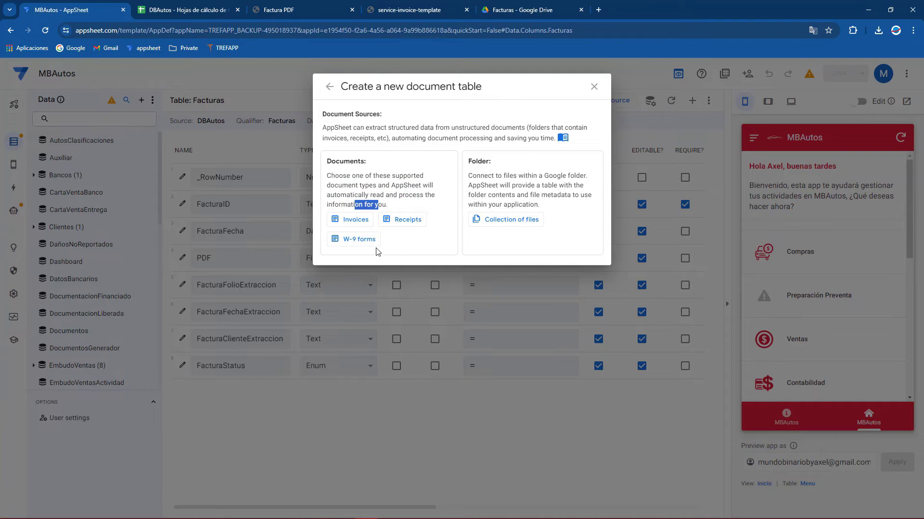
pyautogui.click(354, 222)
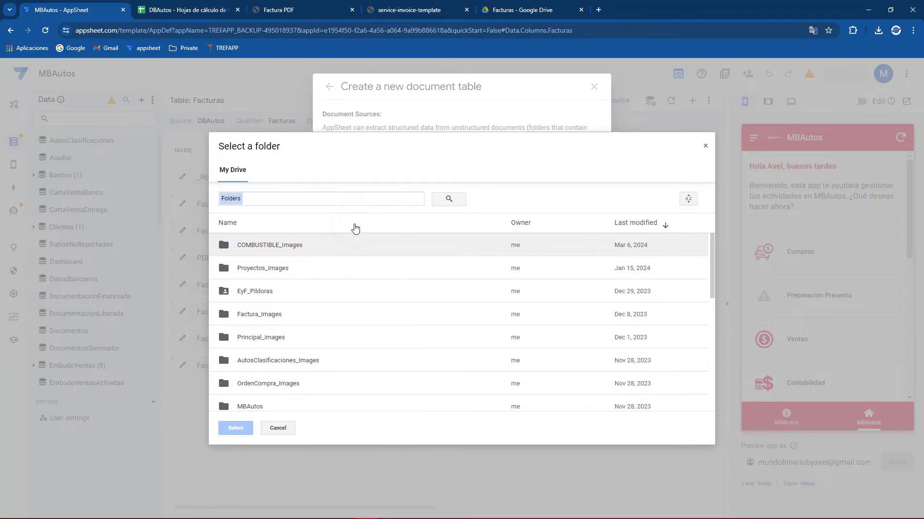
# Browse to appsheet > data > MBProyectos-5689478 and select the Facturas folder as the invoice source.
pyautogui.scroll(-2, 312, 298)
pyautogui.scroll(-2, 288, 332)
pyautogui.scroll(-2, 255, 356)
pyautogui.scroll(-2, 257, 380)
pyautogui.click(258, 399)
pyautogui.doubleClick(258, 399)
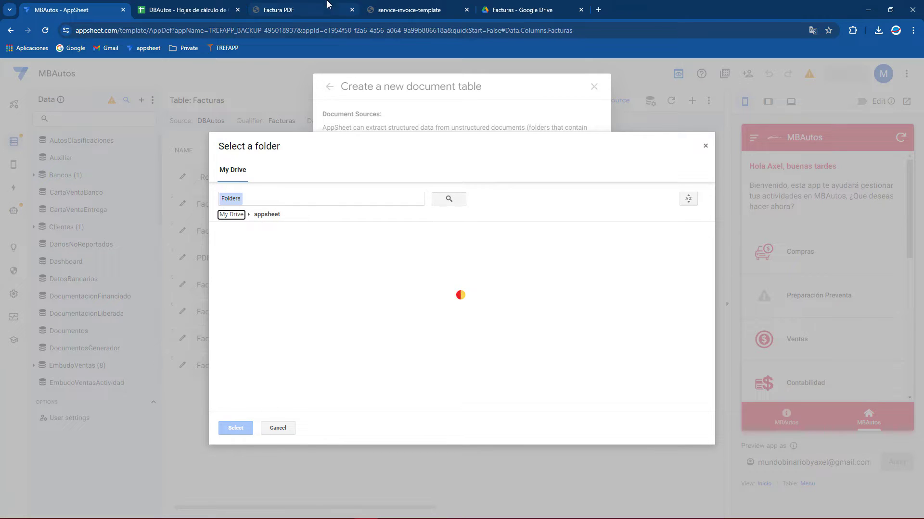
pyautogui.click(517, 9)
pyautogui.click(72, 10)
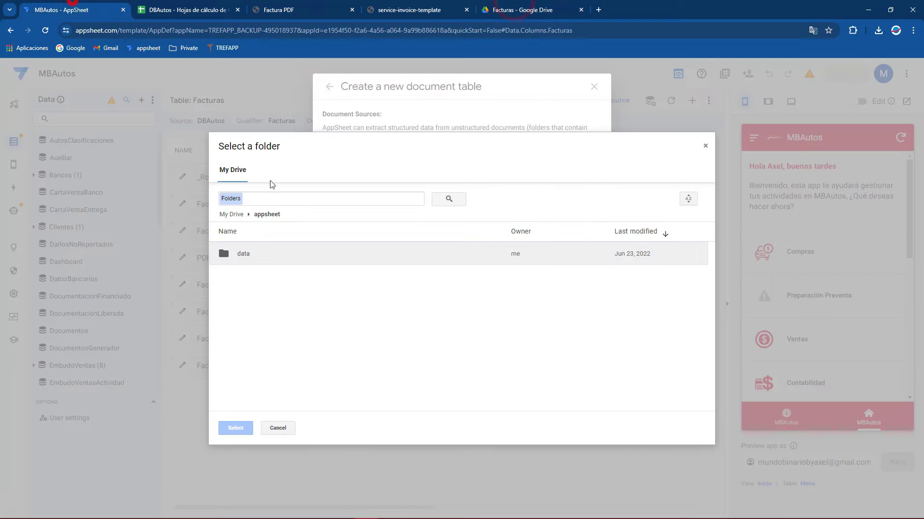
pyautogui.doubleClick(245, 254)
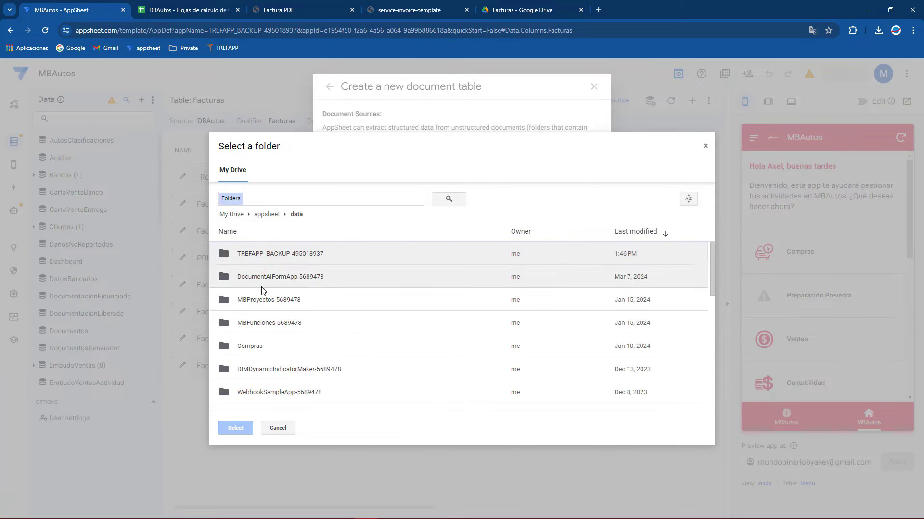
pyautogui.doubleClick(283, 300)
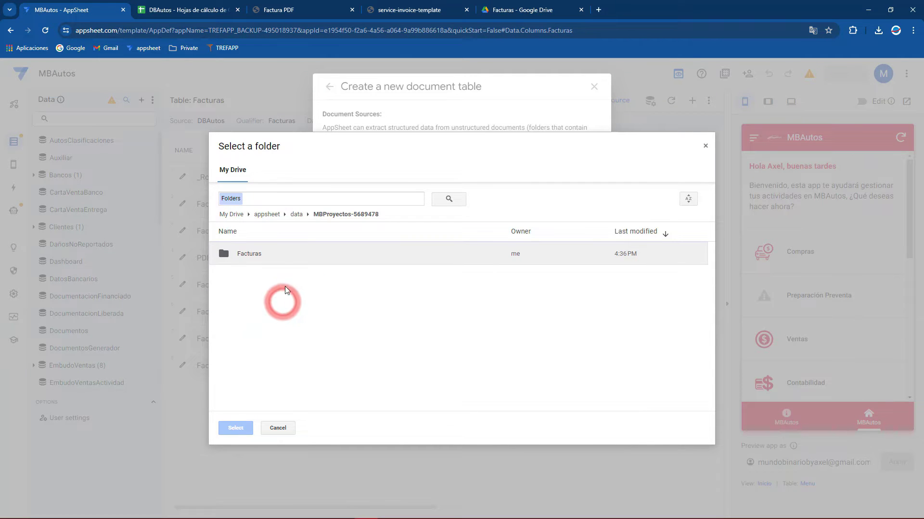
pyautogui.doubleClick(249, 254)
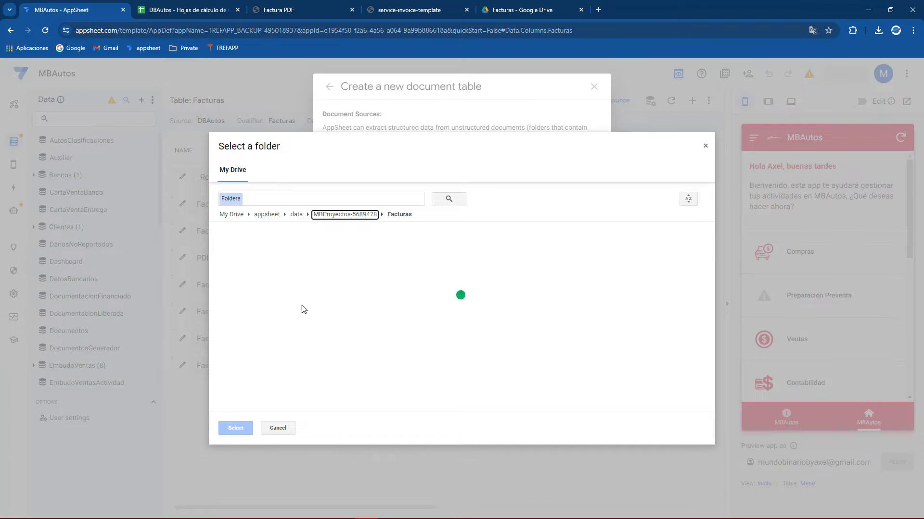
pyautogui.click(361, 215)
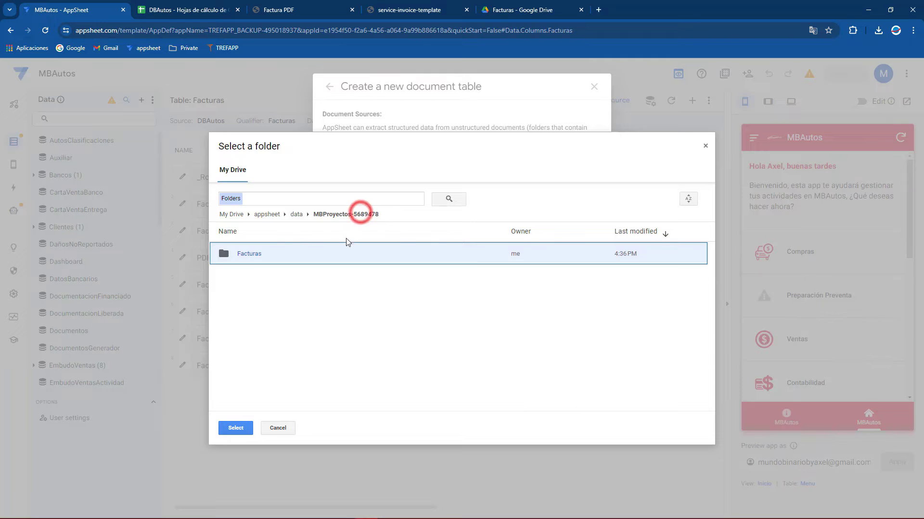
pyautogui.click(246, 429)
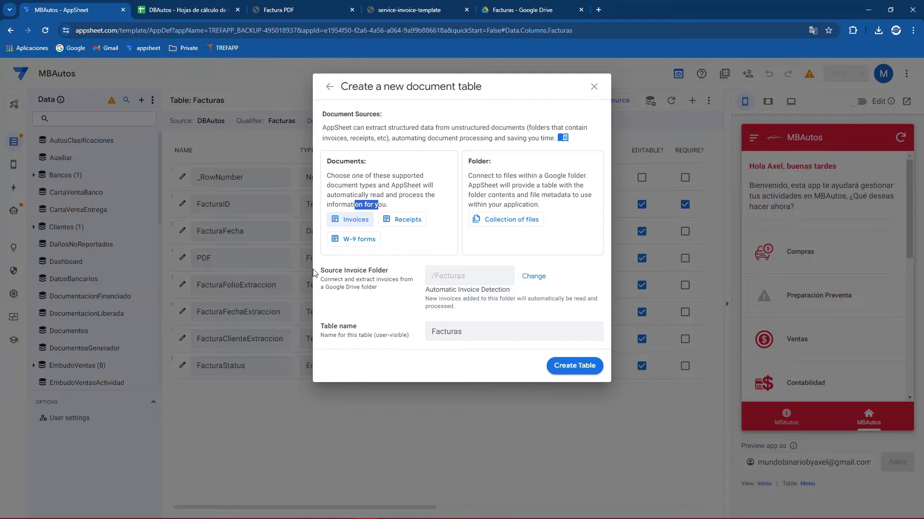
# Rename the table from Facturas to FacturasPDF and create the document table.
pyautogui.doubleClick(471, 335)
pyautogui.click(483, 336)
pyautogui.moveTo(486, 335); pyautogui.dragTo(412, 335)
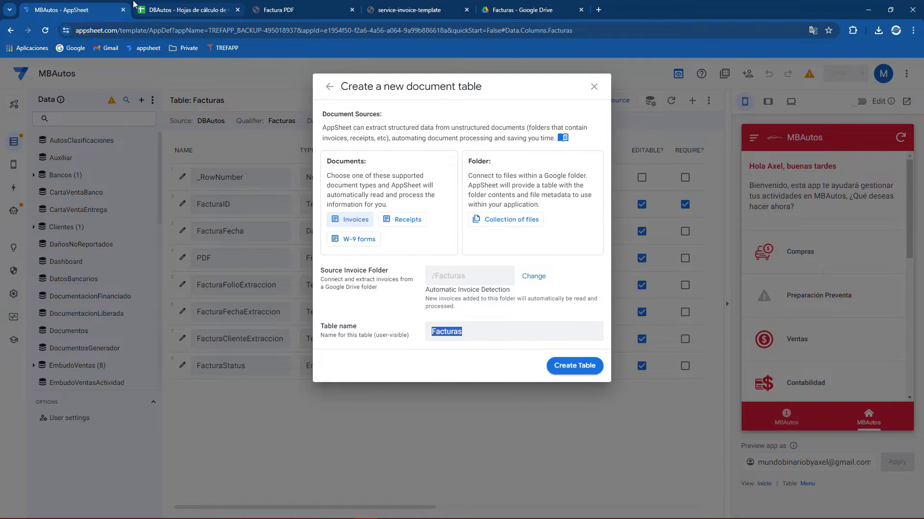
pyautogui.click(187, 9)
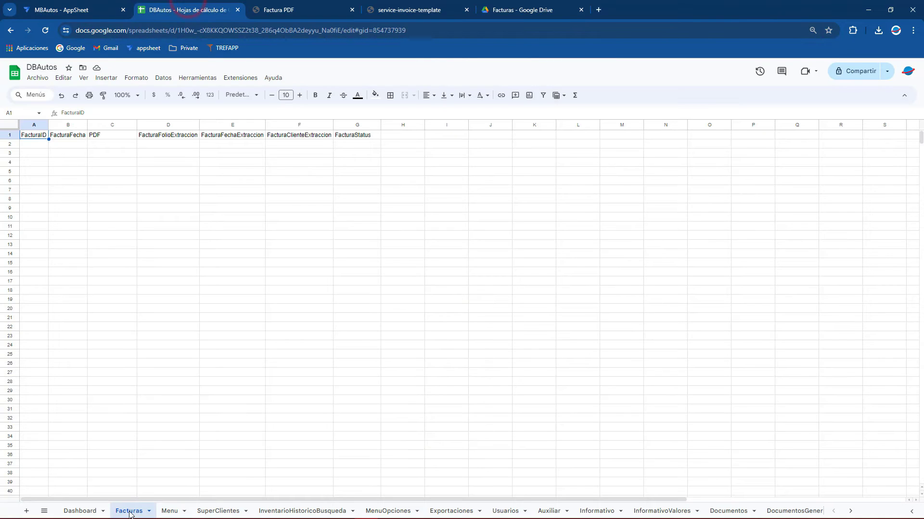
pyautogui.click(68, 8)
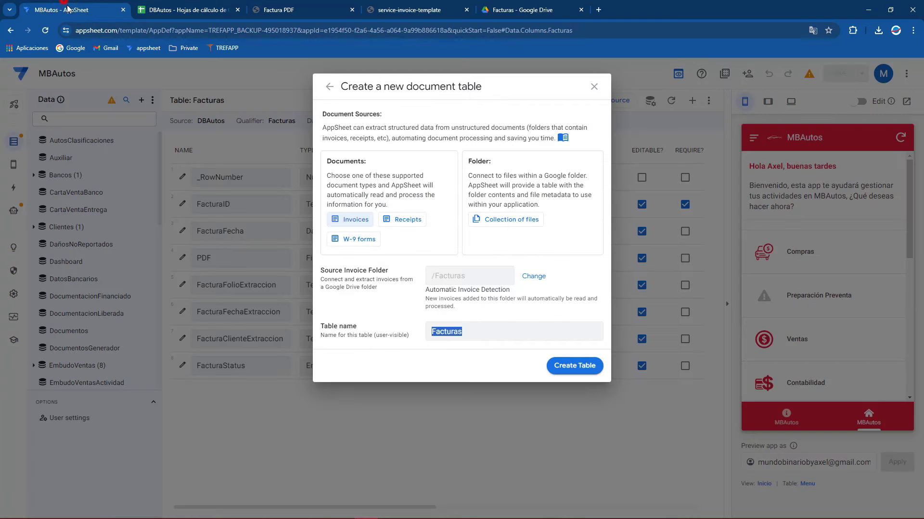
pyautogui.click(480, 333)
pyautogui.click(574, 367)
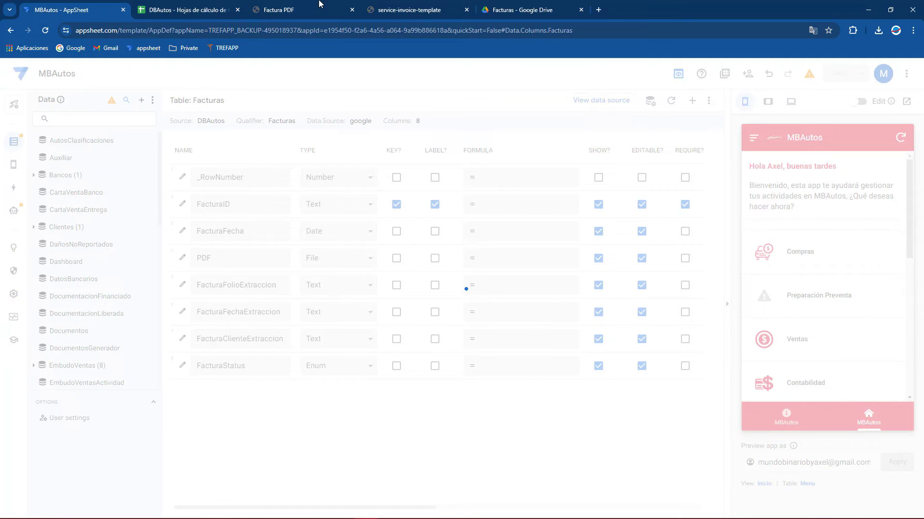
# Switch to the DBAutos spreadsheet while FacturasPDF is being created.
pyautogui.hotkey('ctrl', 'Tab')
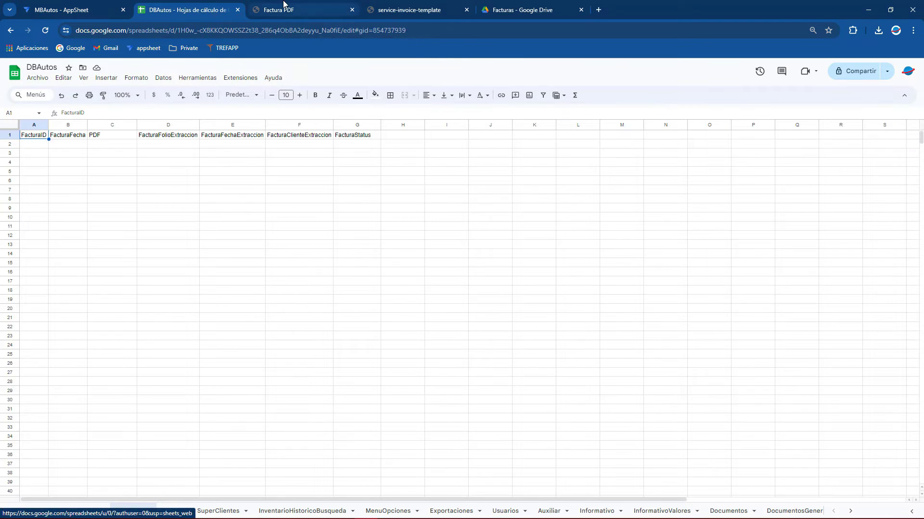
# Open the FacturasPDF_parent spreadsheet from the Google Sheets file list in a new tab.
pyautogui.click(284, 5)
pyautogui.press('super+Down')
pyautogui.click(687, 10)
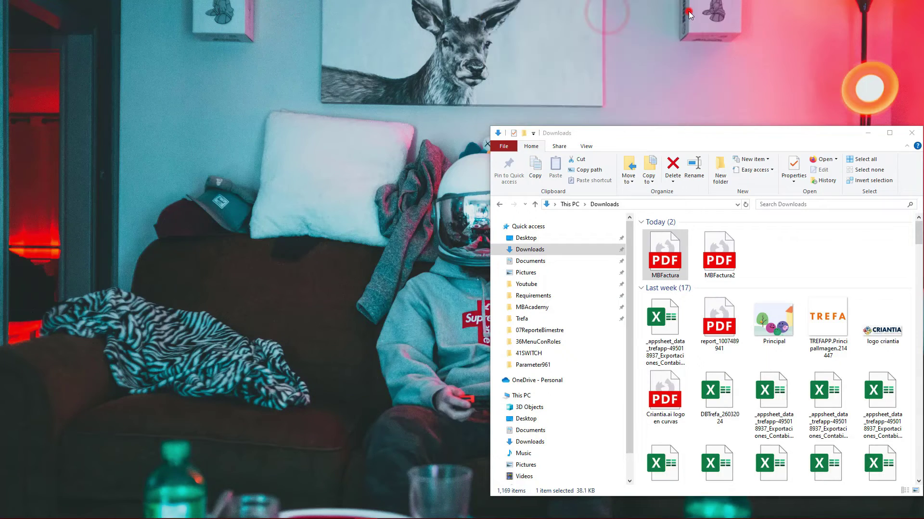
pyautogui.click(598, 9)
pyautogui.click(884, 73)
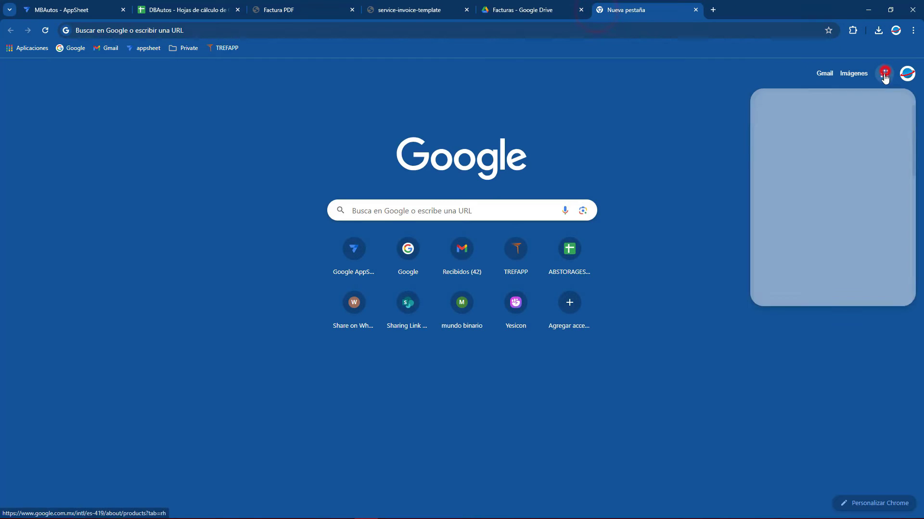
pyautogui.scroll(-5, 878, 247)
pyautogui.scroll(-3, 883, 241)
pyautogui.click(876, 148)
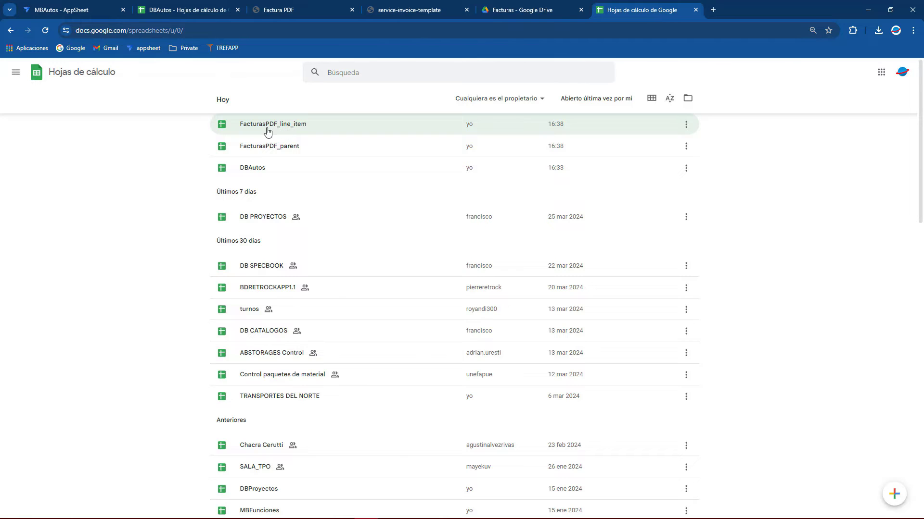
pyautogui.click(292, 146)
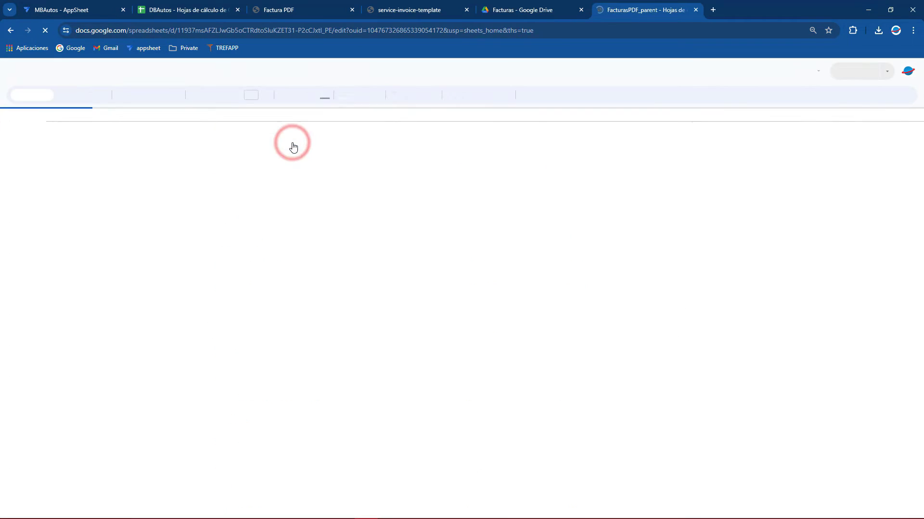
# Check the extracted invoice ID in A2 and locate MBFactura in the Downloads folder.
pyautogui.click(50, 147)
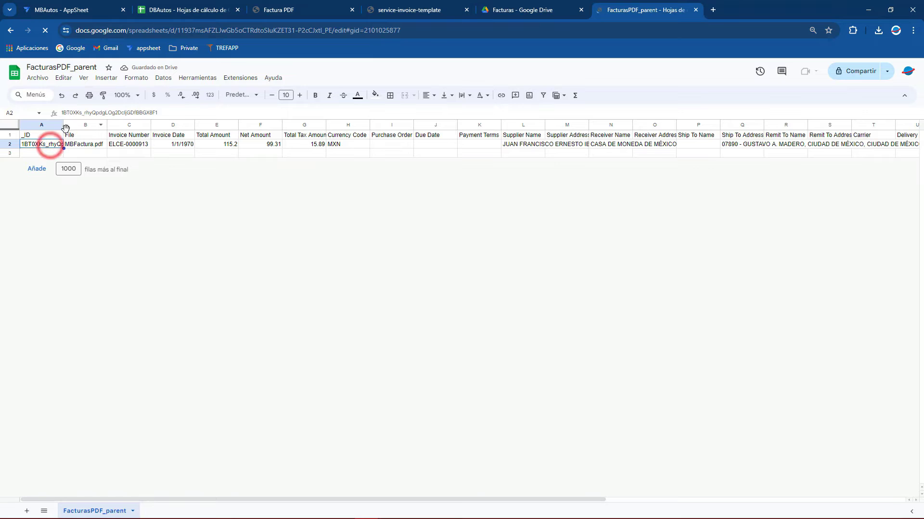
pyautogui.click(62, 9)
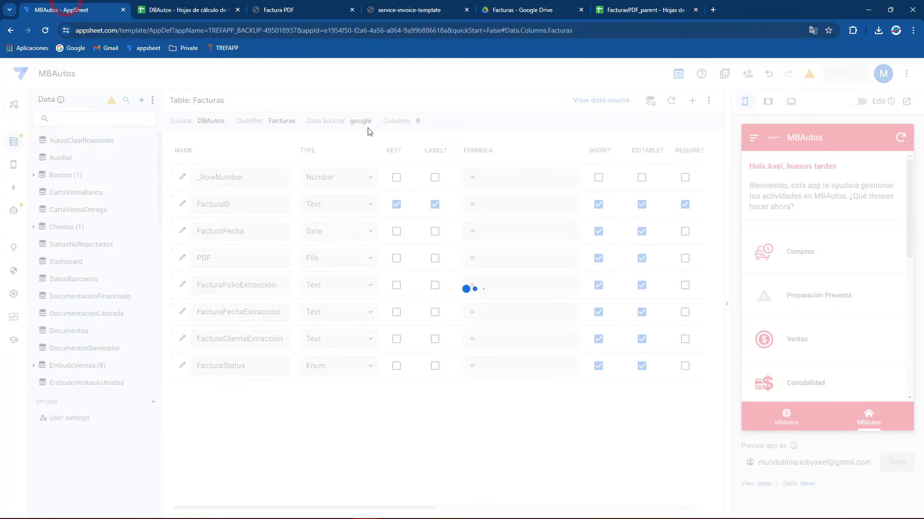
pyautogui.click(602, 9)
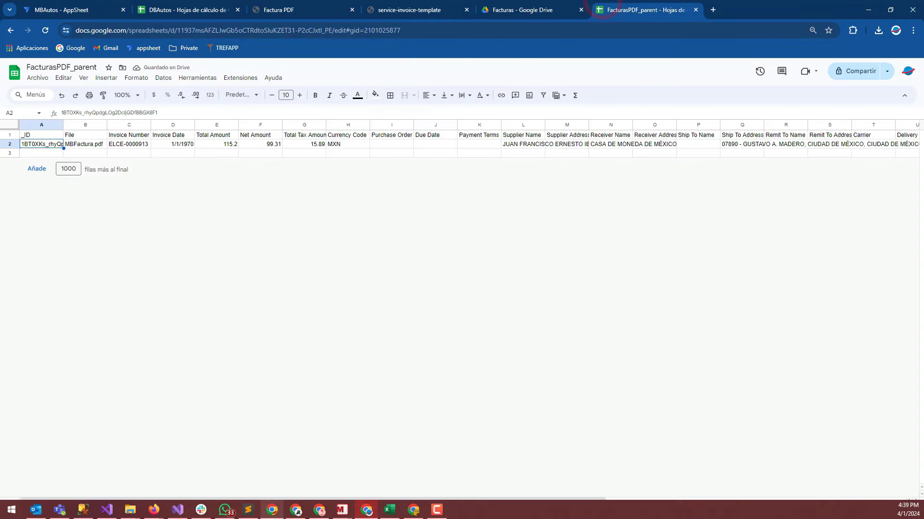
pyautogui.click(130, 510)
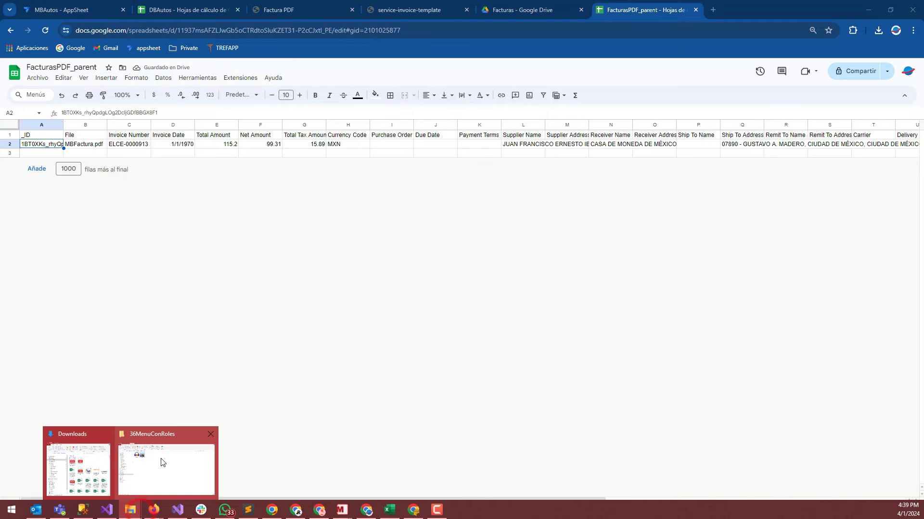
pyautogui.click(103, 462)
pyautogui.click(652, 249)
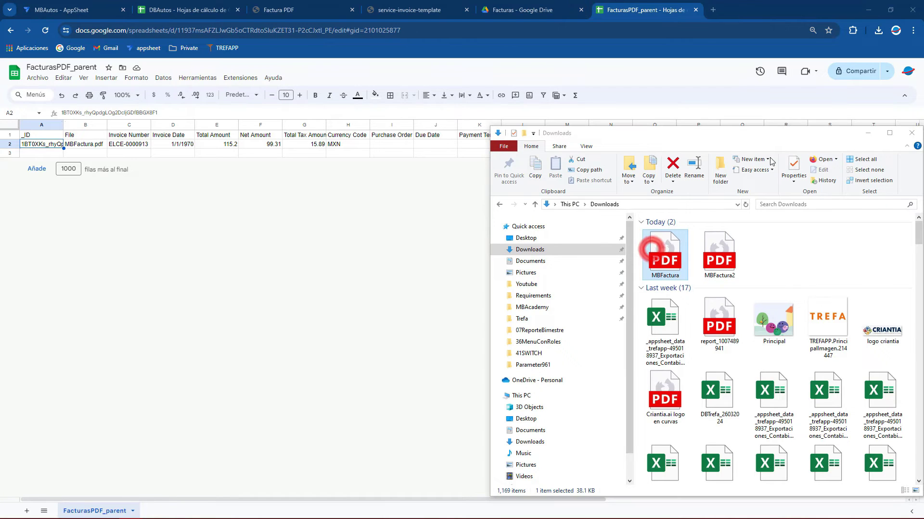
pyautogui.click(867, 133)
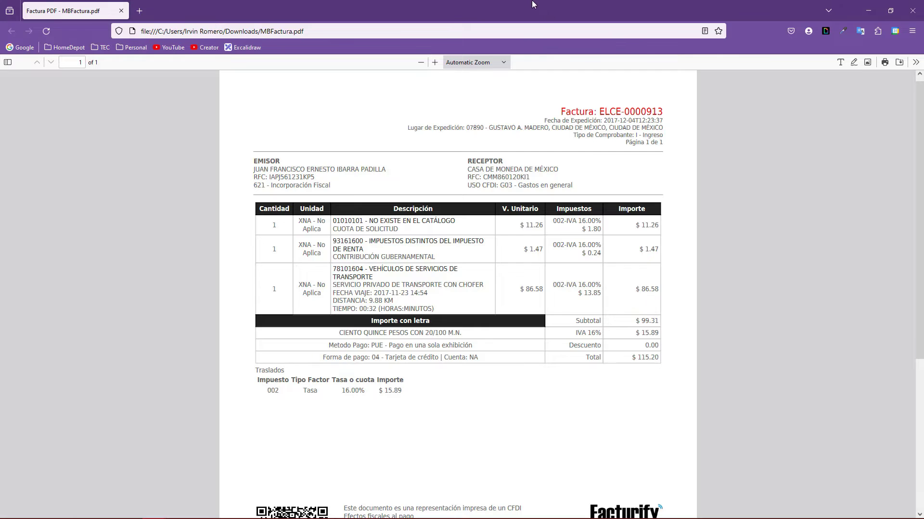
# Compare MBFactura.pdf's invoice number ELCE-0000913 and total 115.20 against the sheet row.
pyautogui.doubleClick(534, 12)
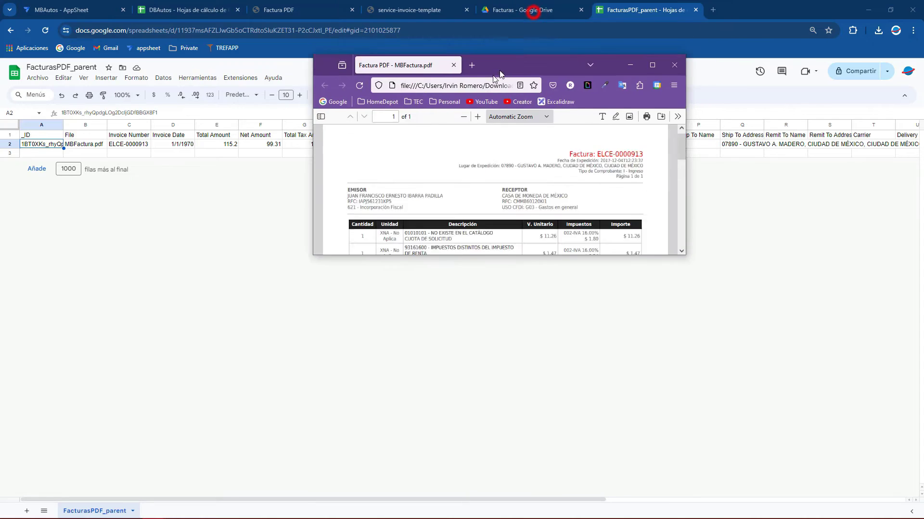
pyautogui.moveTo(552, 321); pyautogui.dragTo(775, 476)
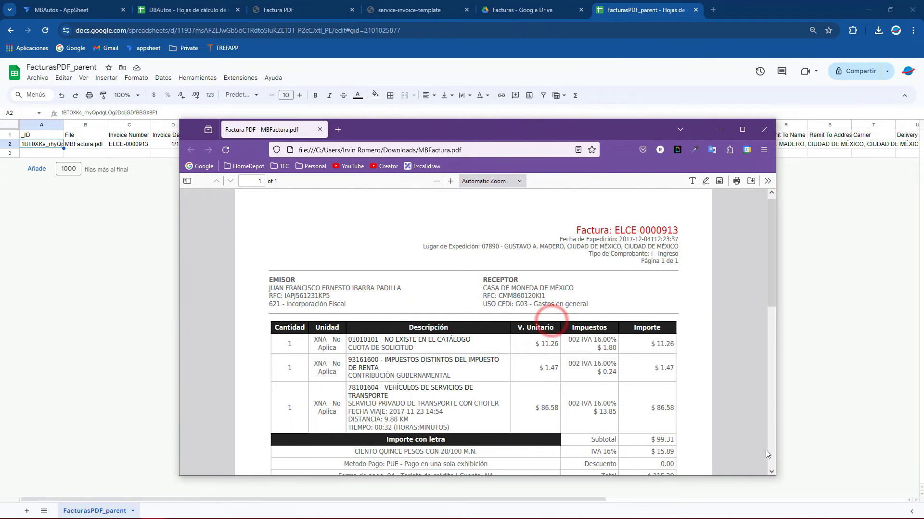
pyautogui.moveTo(580, 130); pyautogui.dragTo(465, 179)
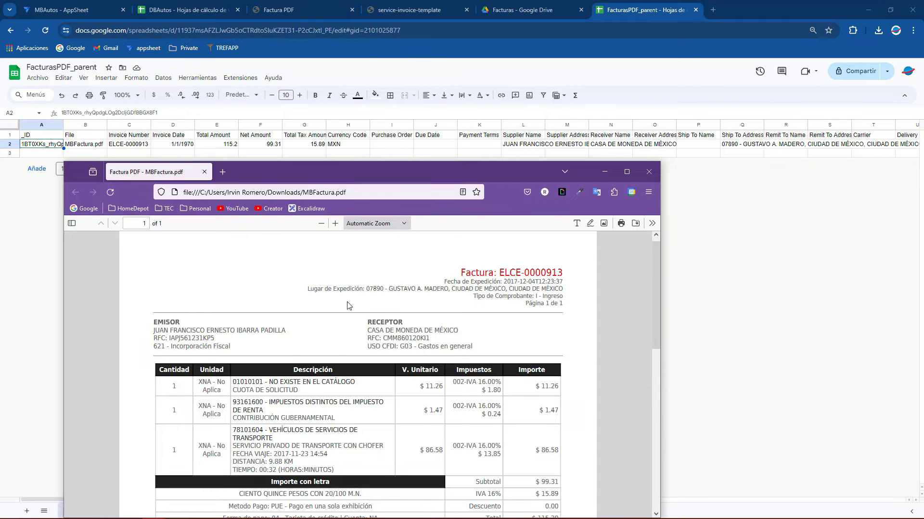
pyautogui.moveTo(501, 273); pyautogui.dragTo(556, 273)
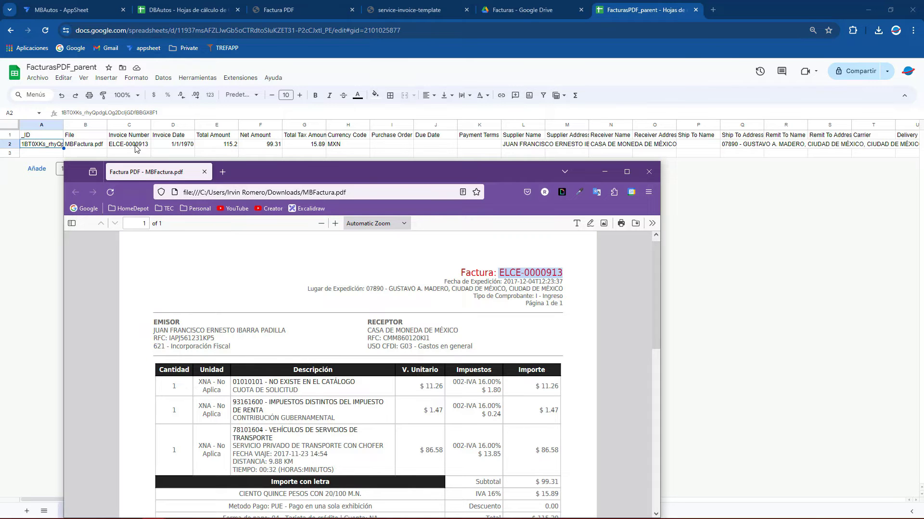
pyautogui.scroll(-2, 535, 440)
pyautogui.moveTo(536, 421); pyautogui.dragTo(557, 421)
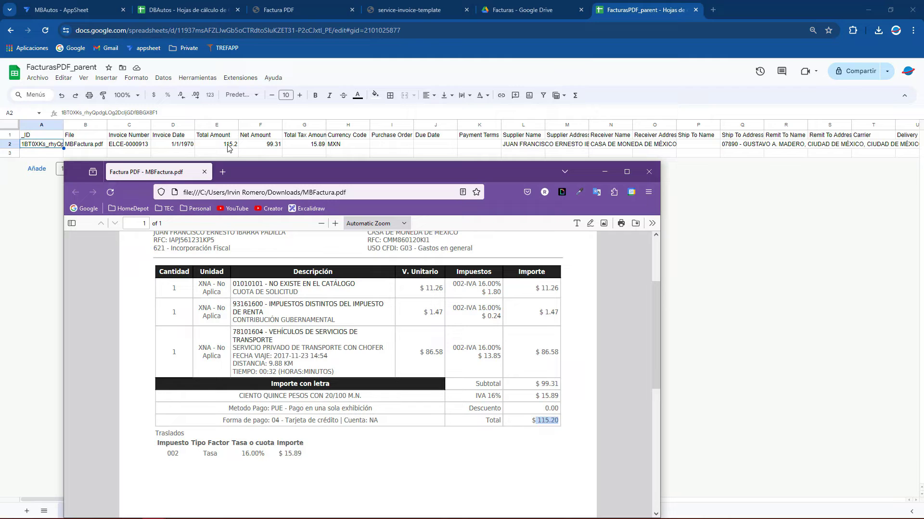
pyautogui.scroll(1, 433, 277)
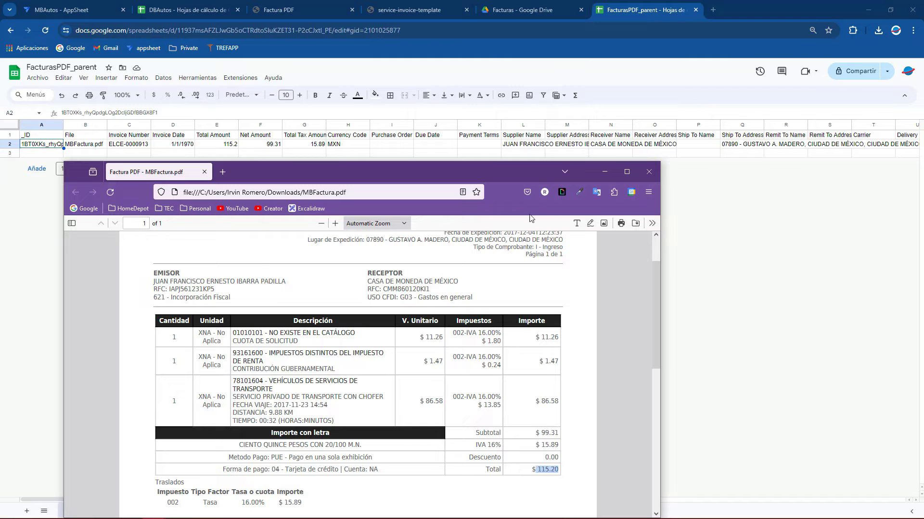
pyautogui.click(605, 172)
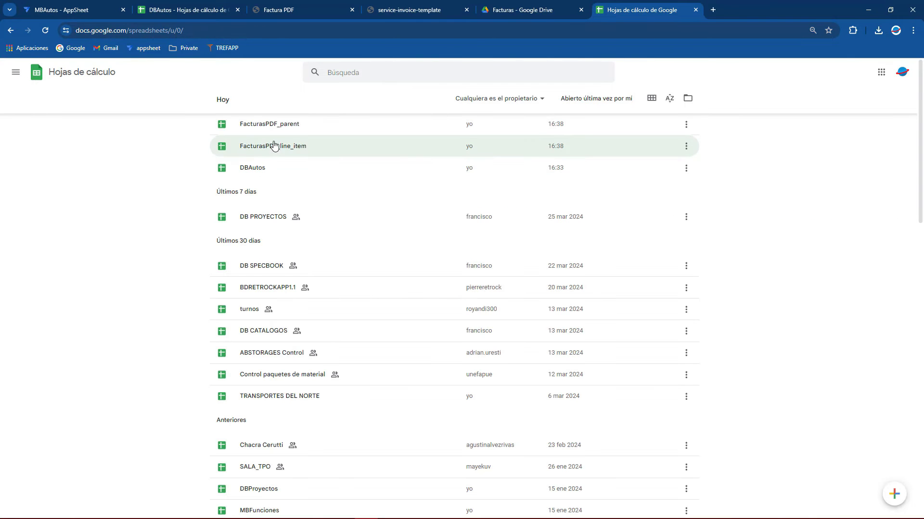
# Open FacturasPDF_line_item and widen column A to show full IDs.
pyautogui.click(282, 147)
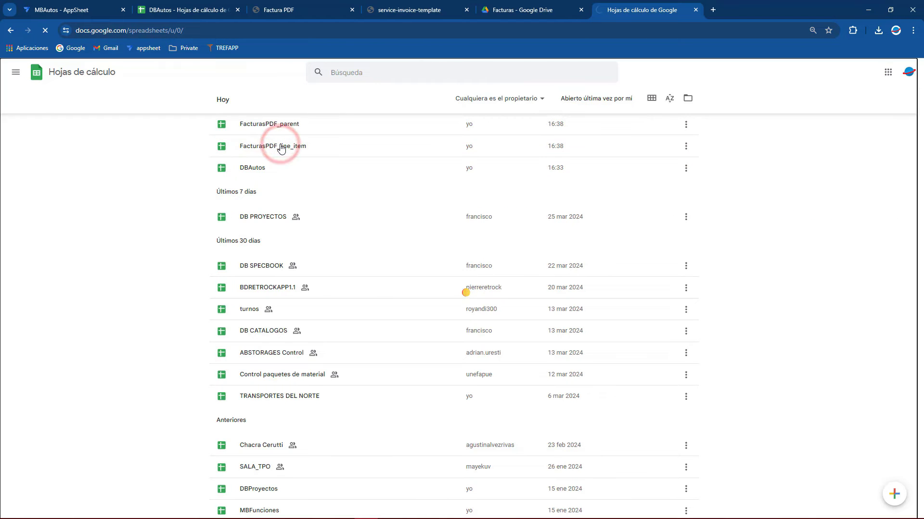
pyautogui.click(38, 147)
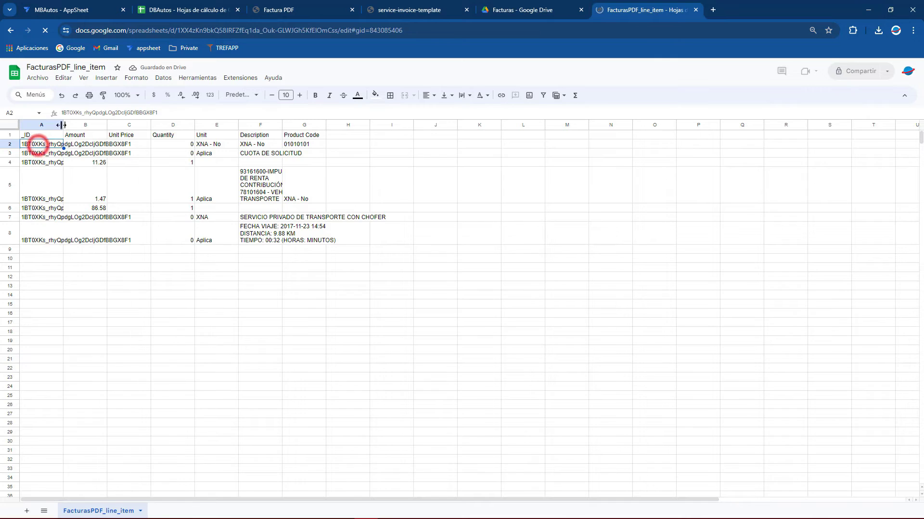
pyautogui.doubleClick(64, 127)
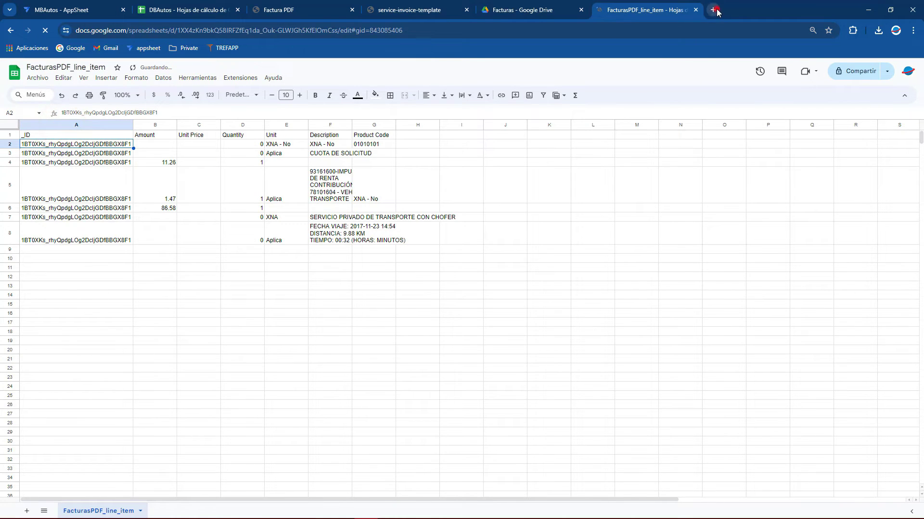
# Open FacturasPDF_parent in a new tab beside the line items and widen its column A.
pyautogui.click(713, 10)
pyautogui.click(884, 73)
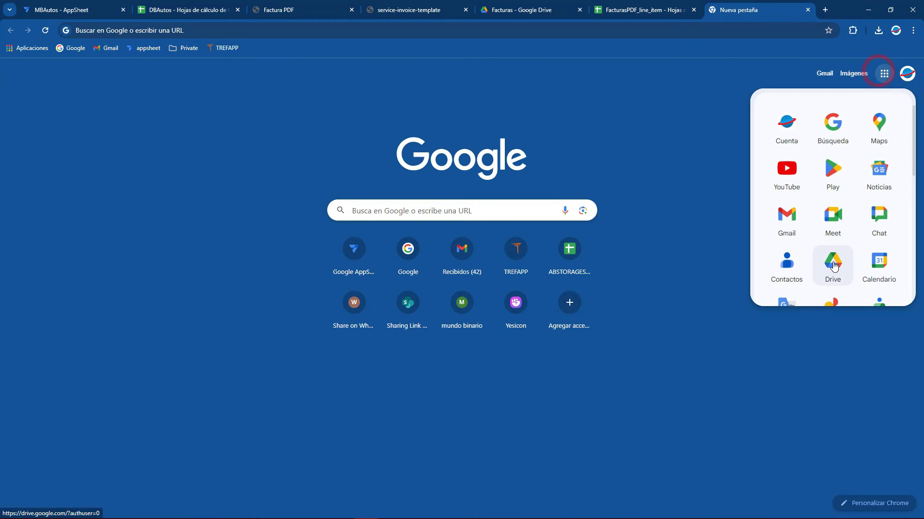
pyautogui.scroll(-4, 833, 266)
pyautogui.click(880, 235)
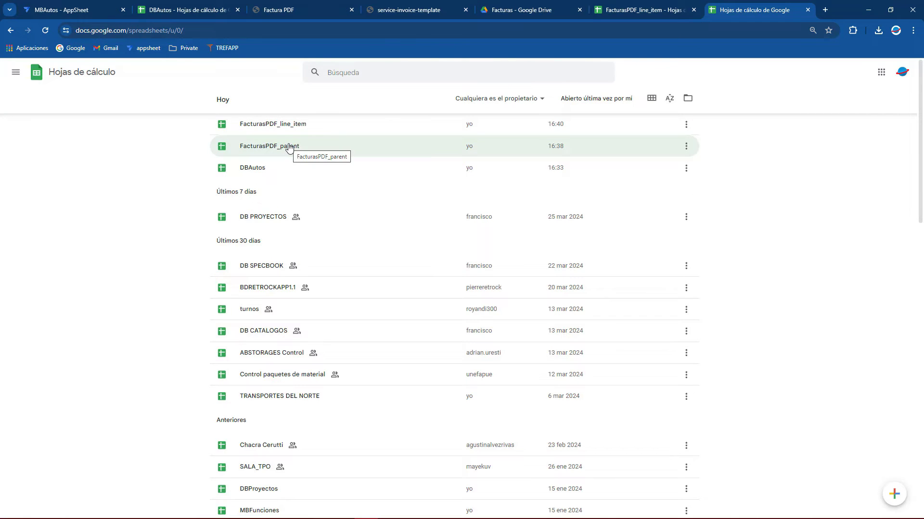
pyautogui.click(288, 148)
pyautogui.moveTo(729, 9); pyautogui.dragTo(616, 10)
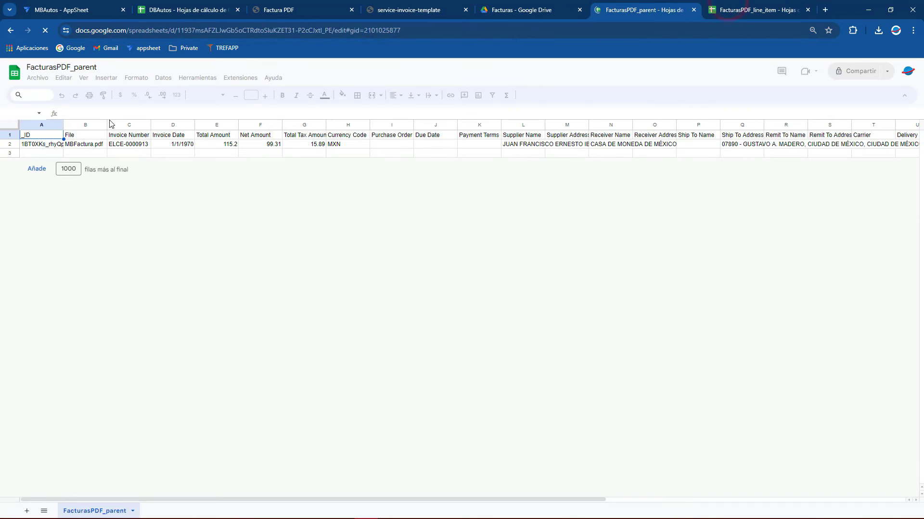
pyautogui.click(36, 144)
pyautogui.doubleClick(63, 125)
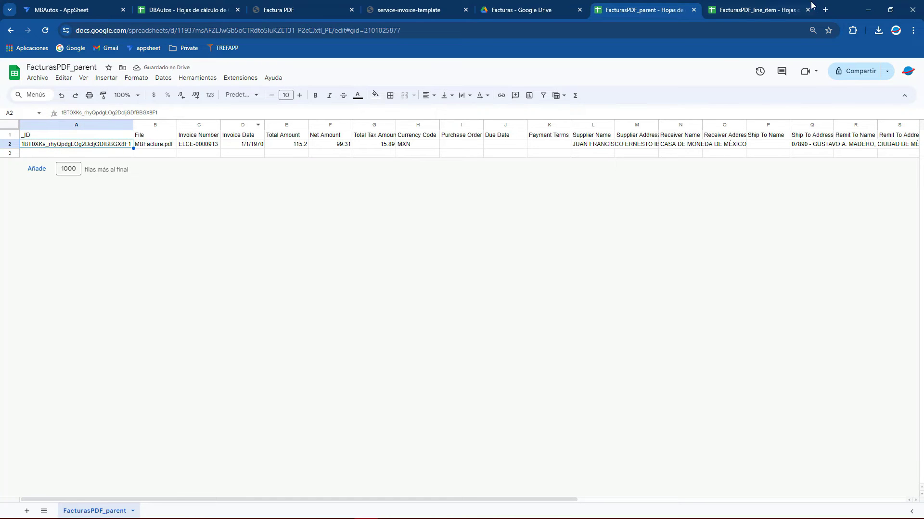
# Compare the line item Unit and Description values in rows 2–8 with the invoice PDF.
pyautogui.click(749, 6)
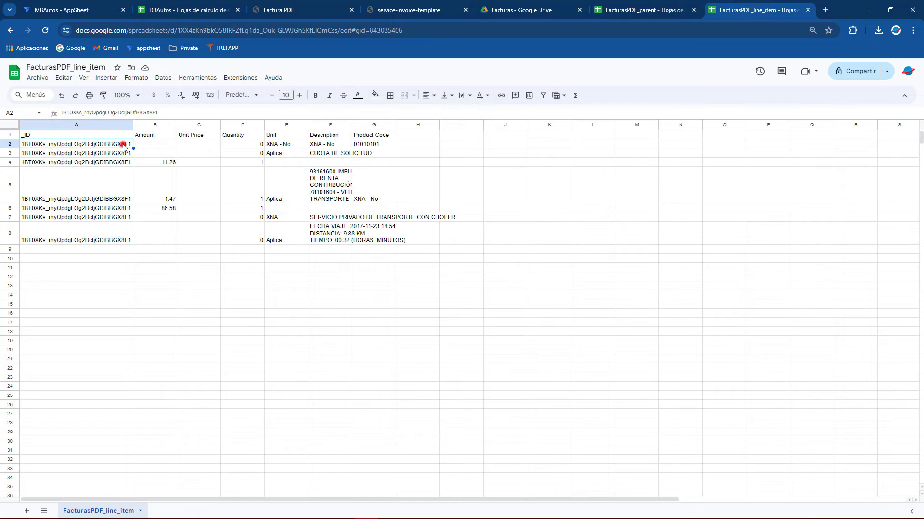
pyautogui.moveTo(124, 145); pyautogui.dragTo(117, 238)
pyautogui.moveTo(306, 151); pyautogui.dragTo(288, 241)
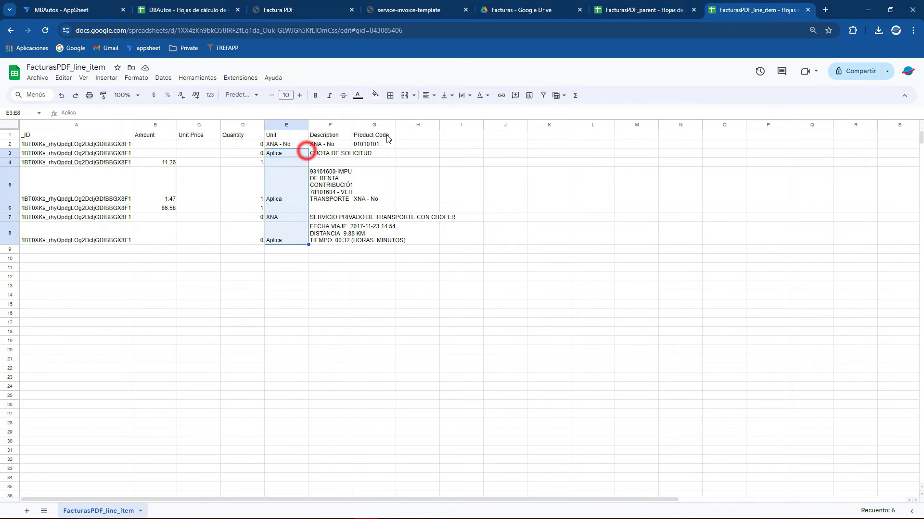
pyautogui.click(349, 124)
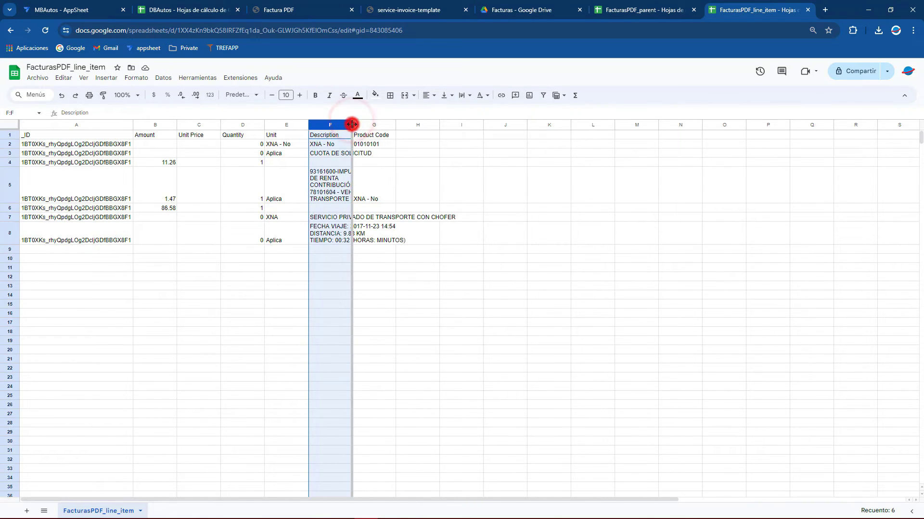
pyautogui.doubleClick(352, 125)
pyautogui.click(353, 162)
pyautogui.click(354, 145)
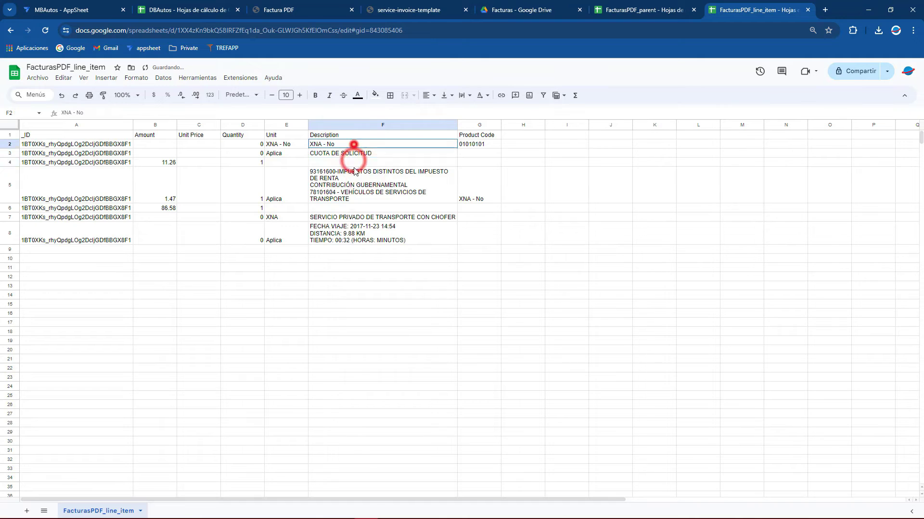
pyautogui.moveTo(354, 171); pyautogui.dragTo(356, 240)
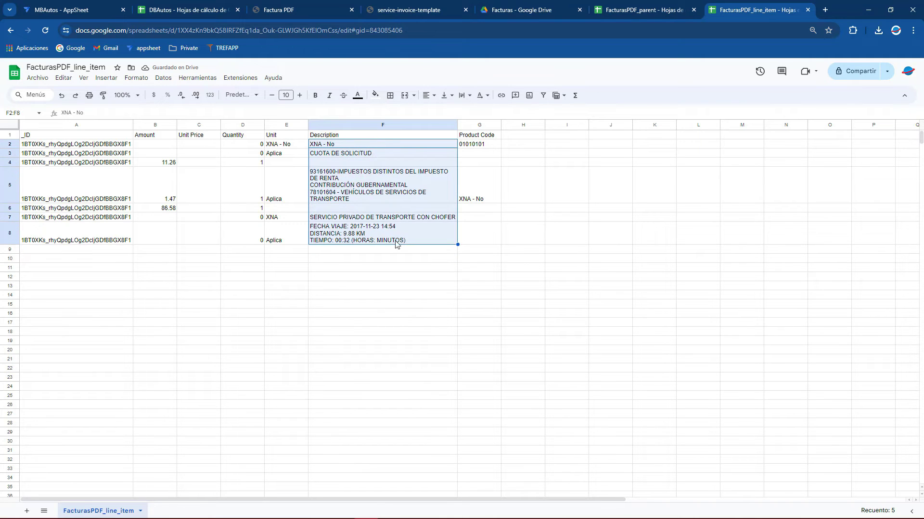
pyautogui.click(431, 182)
pyautogui.moveTo(410, 145); pyautogui.dragTo(421, 238)
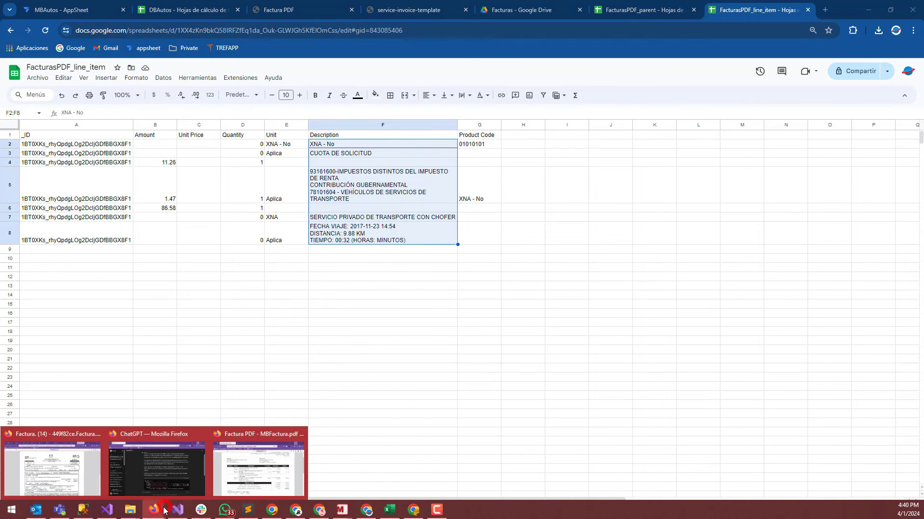
pyautogui.moveTo(154, 509)
pyautogui.click(238, 473)
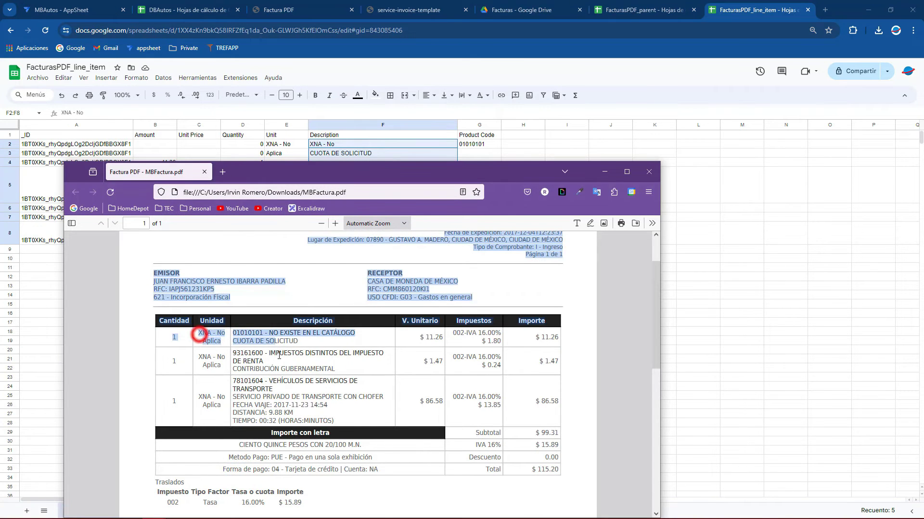
pyautogui.moveTo(339, 172)
pyautogui.mouseDown()
pyautogui.moveTo(645, 138)
pyautogui.moveTo(714, 96)
pyautogui.mouseUp()
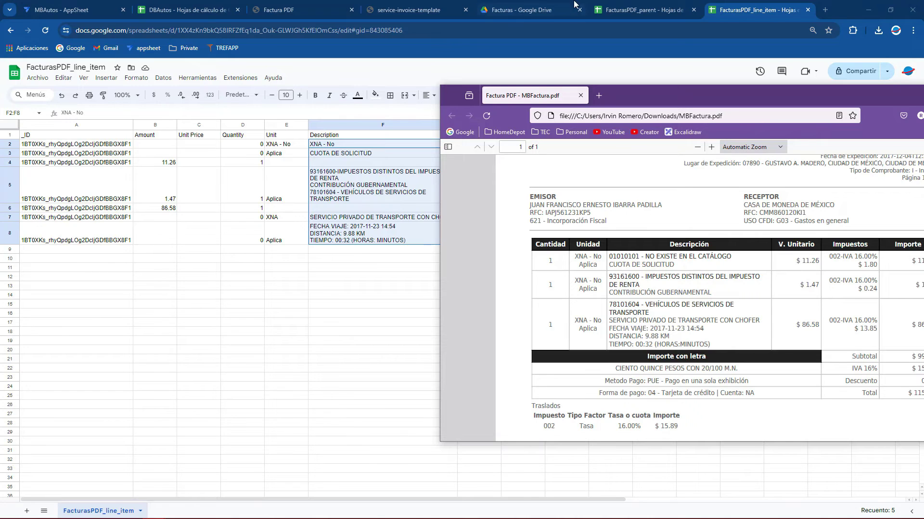
# Review the extracted invoice fields C2:L2 in FacturasPDF_parent, then return to AppSheet.
pyautogui.click(638, 5)
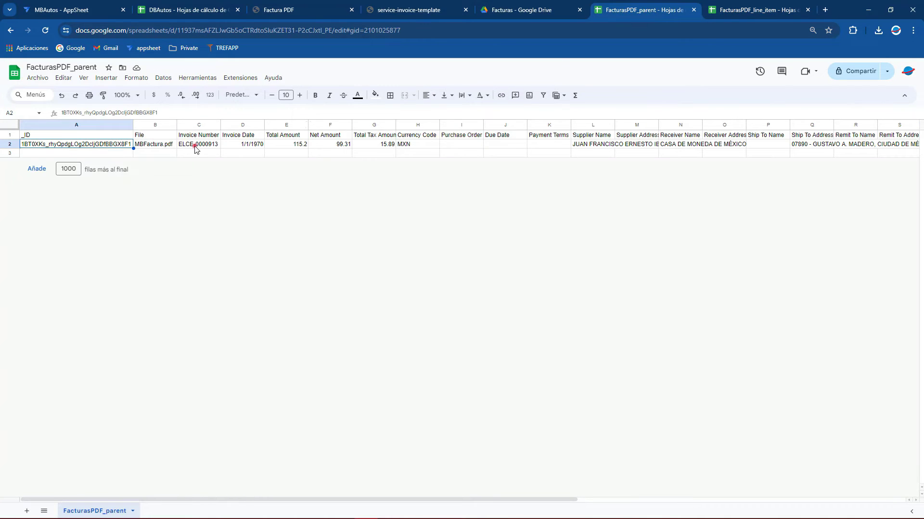
pyautogui.moveTo(195, 145); pyautogui.dragTo(583, 145)
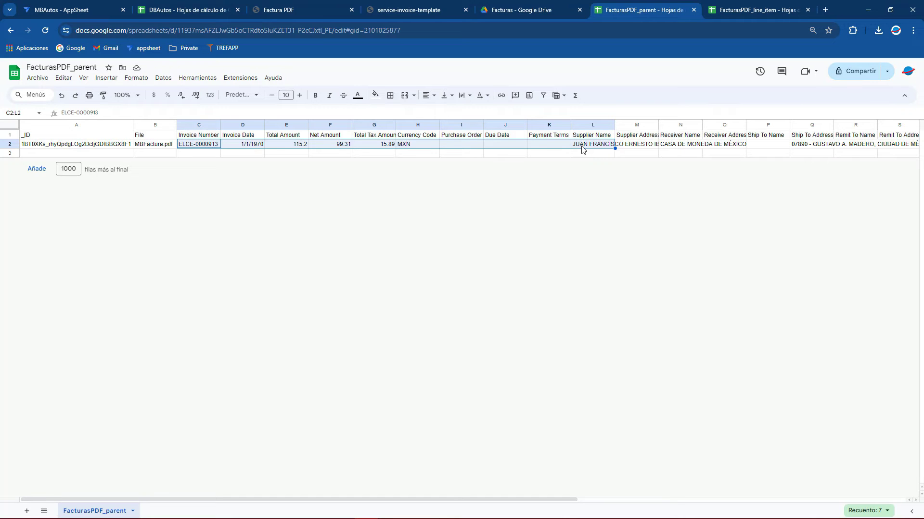
pyautogui.click(35, 4)
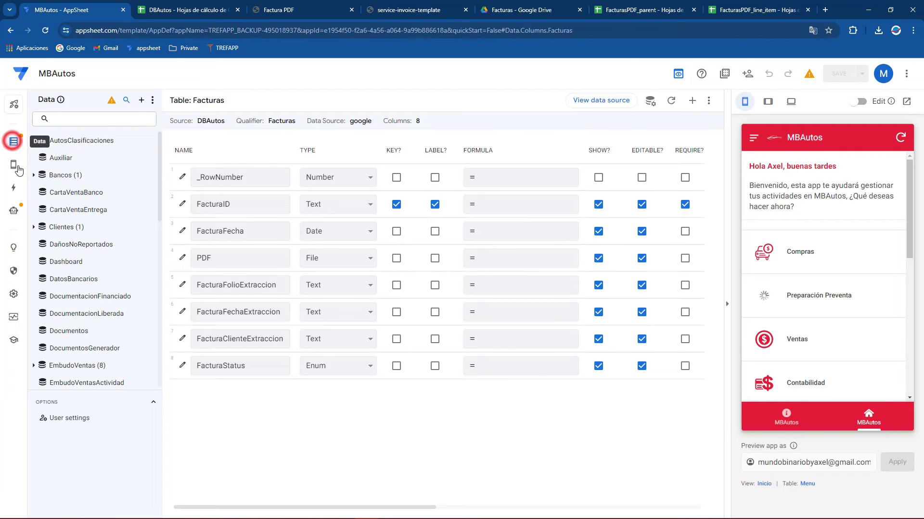
# Add a new view named Facturas, positioned in the menu, with table view type.
pyautogui.click(14, 165)
pyautogui.click(57, 159)
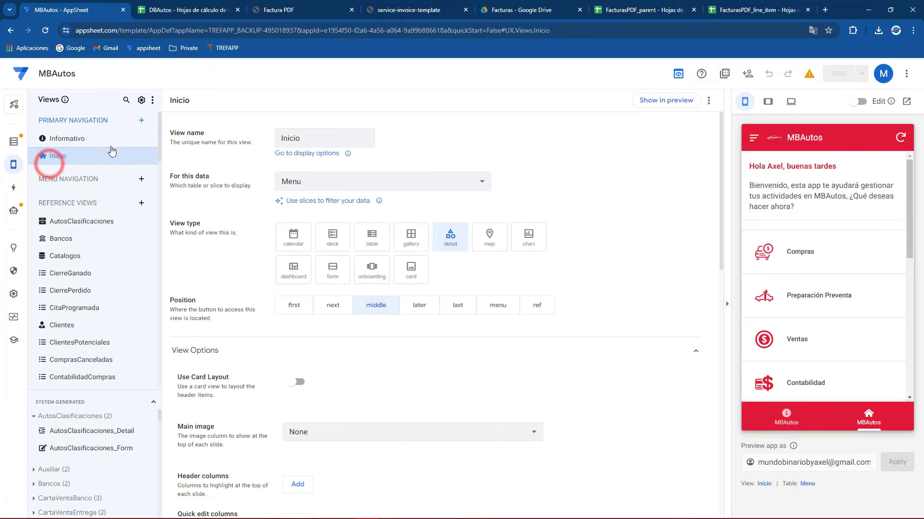
pyautogui.click(140, 121)
pyautogui.click(327, 362)
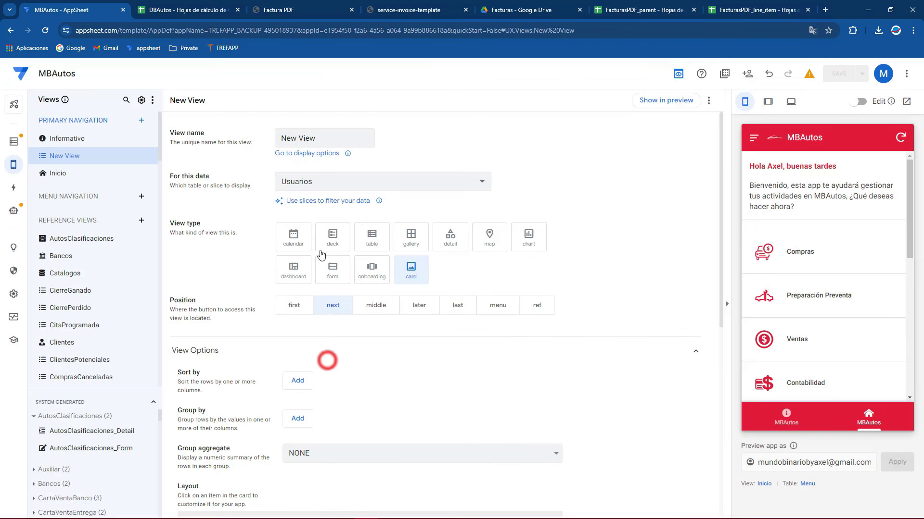
pyautogui.tripleClick(332, 138)
pyautogui.write('Facturas')
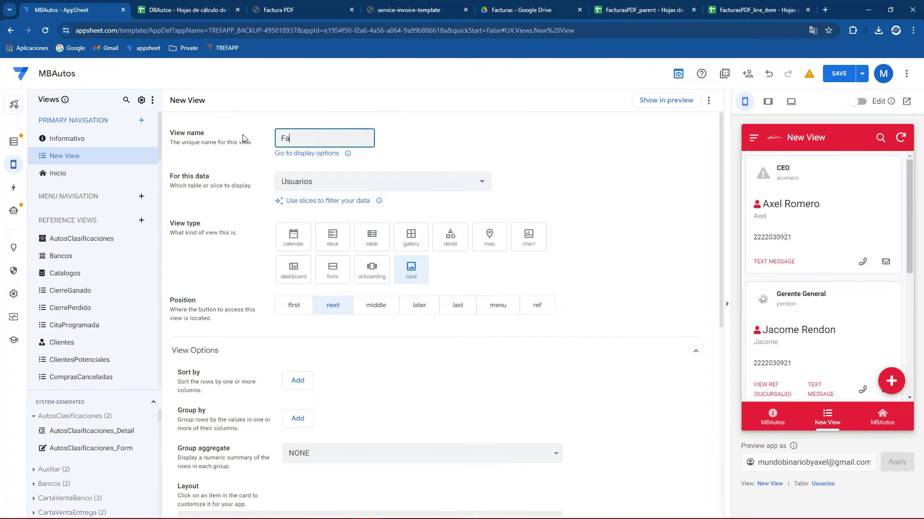
pyautogui.click(500, 306)
pyautogui.click(754, 138)
pyautogui.click(775, 181)
pyautogui.click(368, 235)
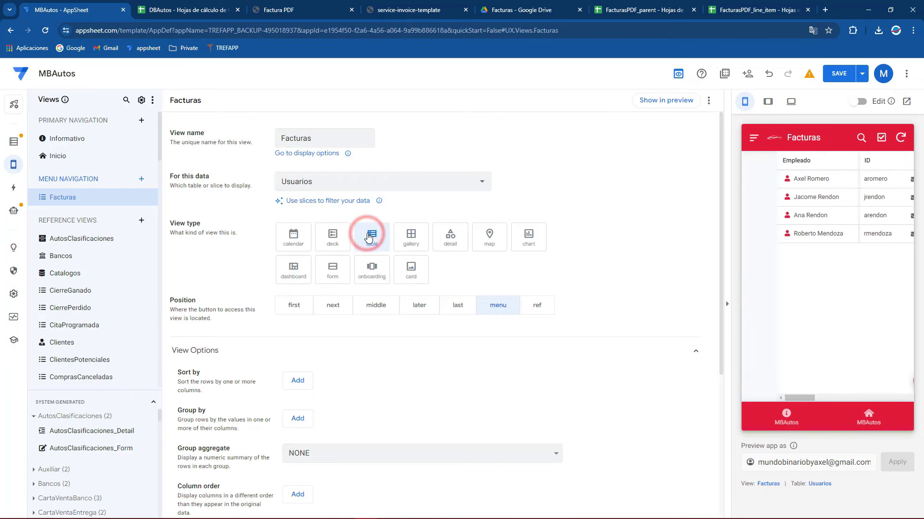
# Set the Facturas view's data source to the Facturas table.
pyautogui.scroll(-2, 336, 337)
pyautogui.scroll(-1, 336, 337)
pyautogui.click(298, 351)
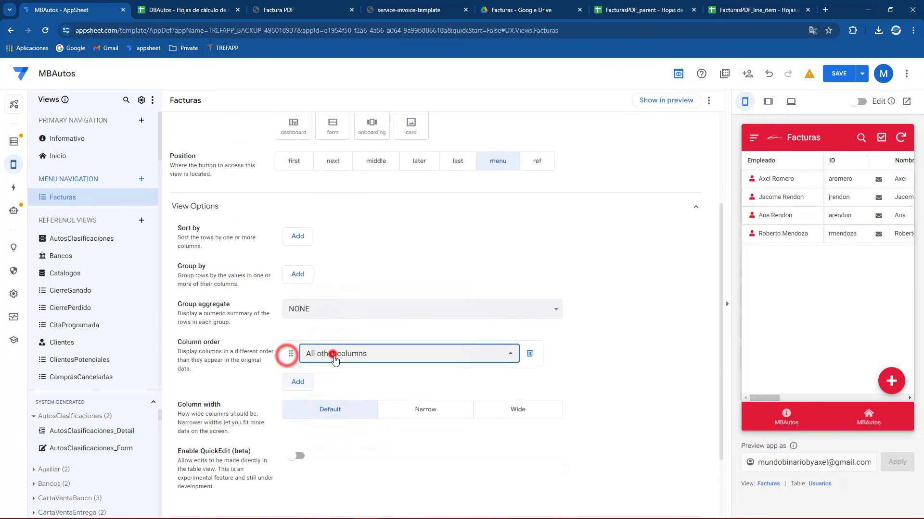
pyautogui.click(335, 360)
pyautogui.click(363, 224)
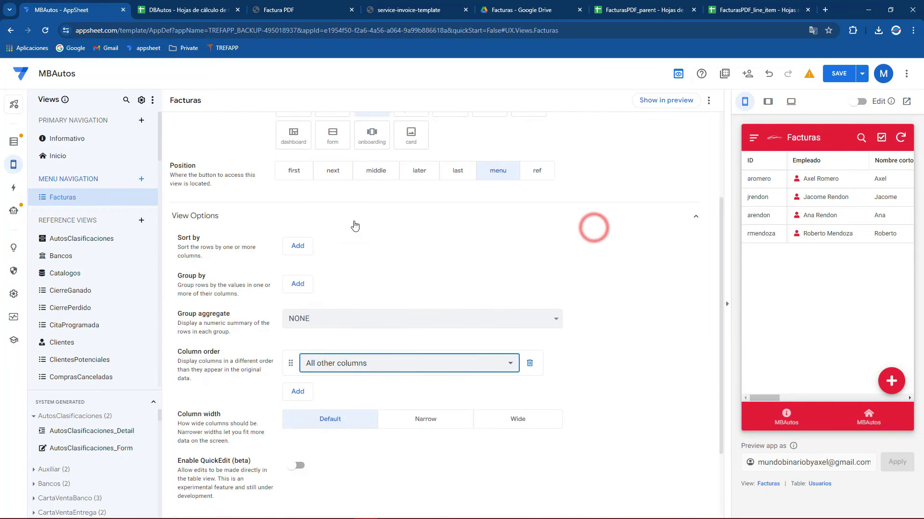
pyautogui.scroll(3, 354, 225)
pyautogui.click(319, 181)
pyautogui.scroll(-5, 325, 187)
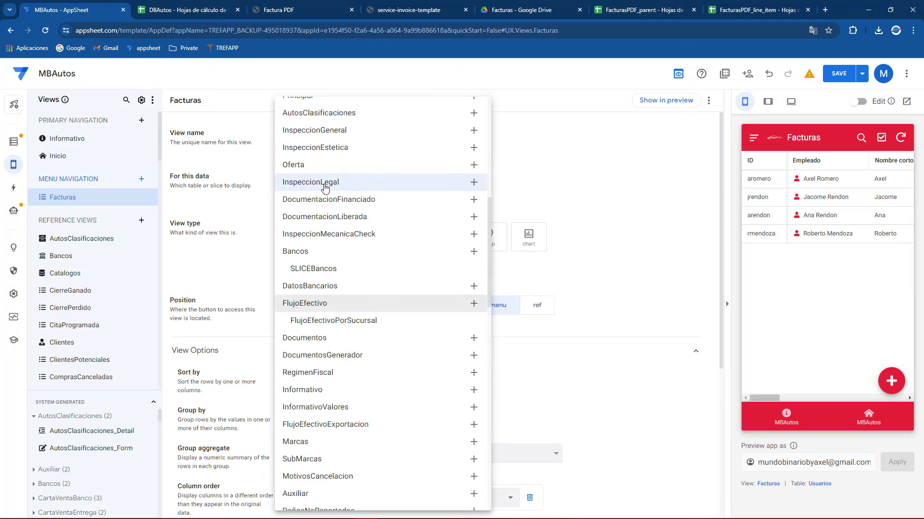
pyautogui.click(325, 187)
pyautogui.click(325, 188)
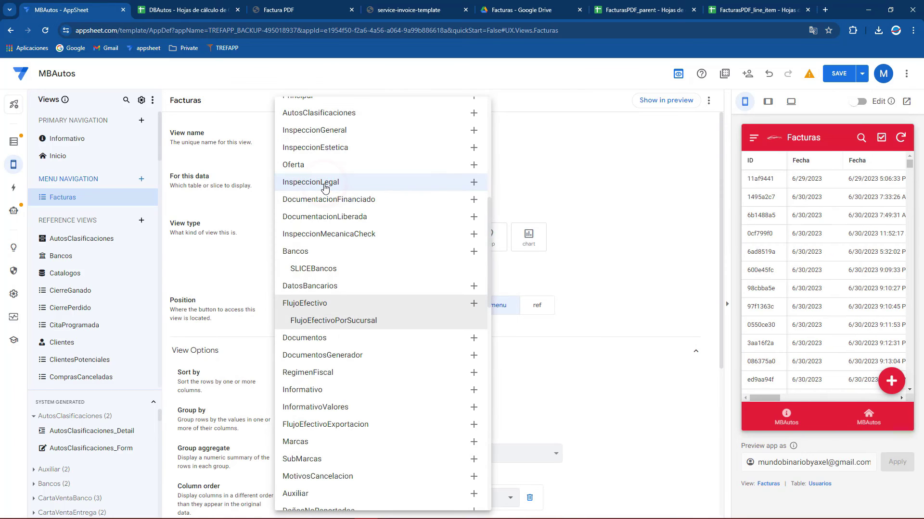
pyautogui.scroll(-4, 327, 217)
pyautogui.scroll(-1, 332, 264)
pyautogui.scroll(-4, 337, 327)
pyautogui.scroll(-2, 342, 382)
pyautogui.scroll(-2, 342, 381)
pyautogui.click(331, 464)
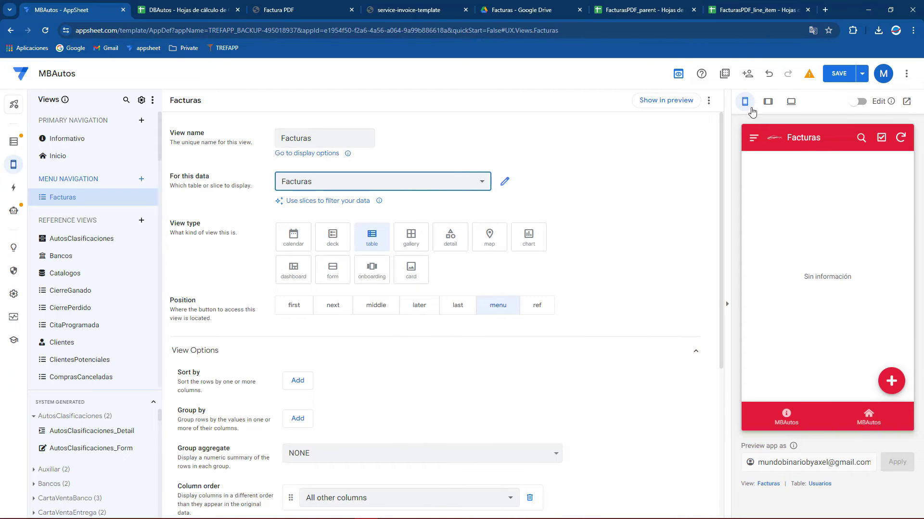
# Build the column order: FacturaFecha, PDF, then the folio and client extraction columns.
pyautogui.click(767, 102)
pyautogui.scroll(-2, 299, 380)
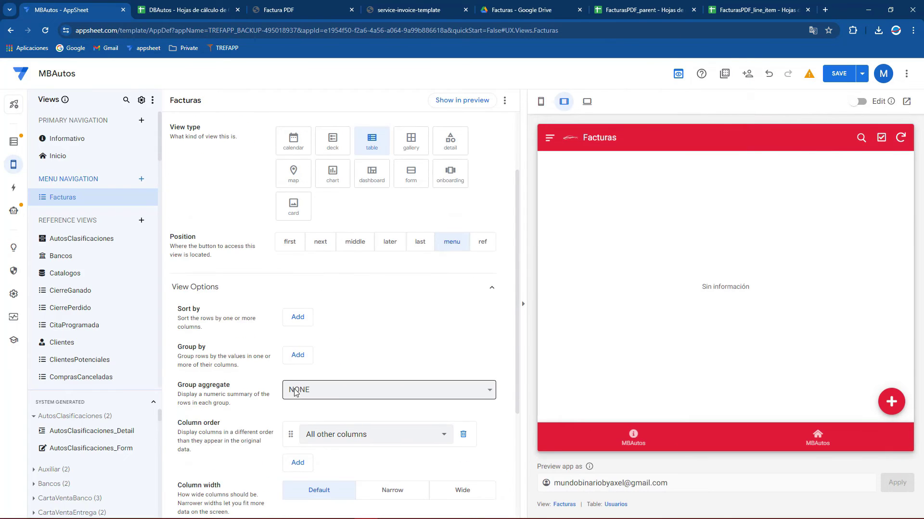
pyautogui.scroll(-1, 296, 392)
pyautogui.click(320, 384)
pyautogui.click(336, 410)
pyautogui.click(299, 414)
pyautogui.click(332, 417)
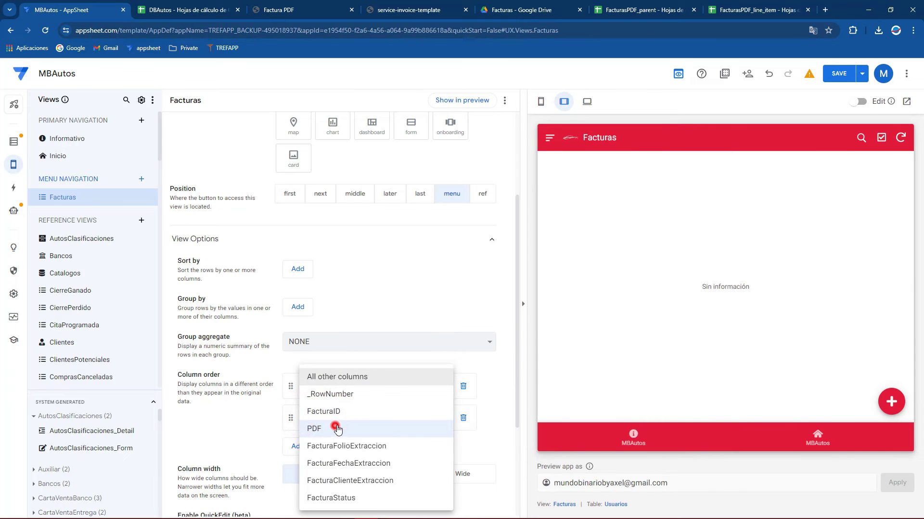
pyautogui.click(336, 428)
pyautogui.click(293, 446)
pyautogui.click(345, 447)
pyautogui.click(346, 445)
pyautogui.click(302, 478)
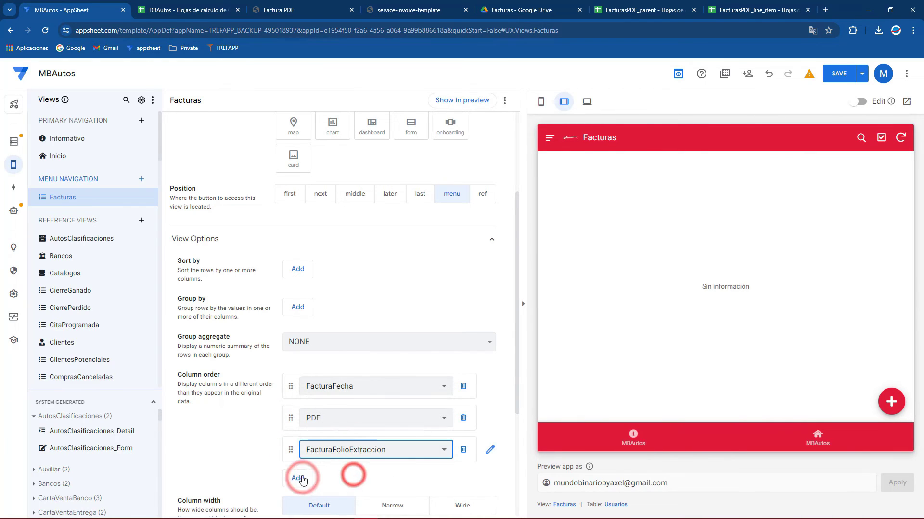
pyautogui.click(329, 481)
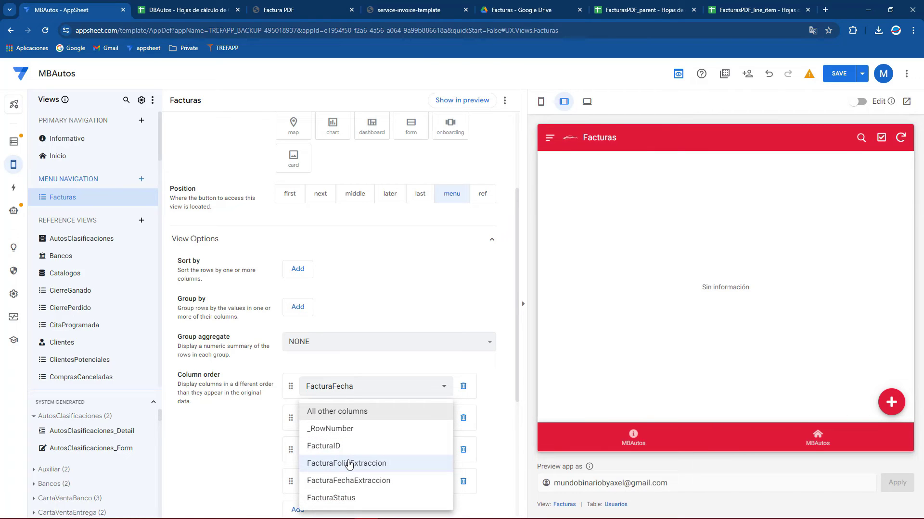
pyautogui.click(349, 463)
pyautogui.moveTo(291, 481); pyautogui.dragTo(290, 452)
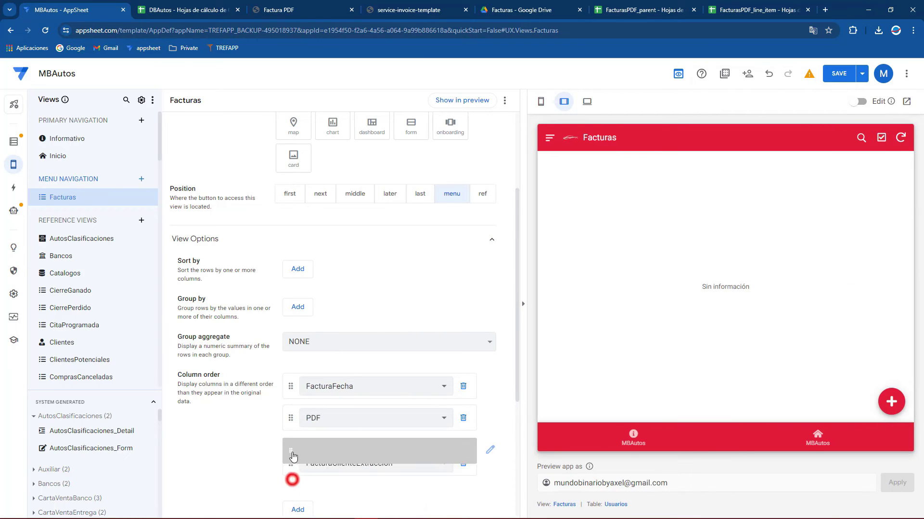
# Add FacturaStatus after PDF, remove both extraction columns, and save the app.
pyautogui.scroll(-3, 288, 481)
pyautogui.click(296, 367)
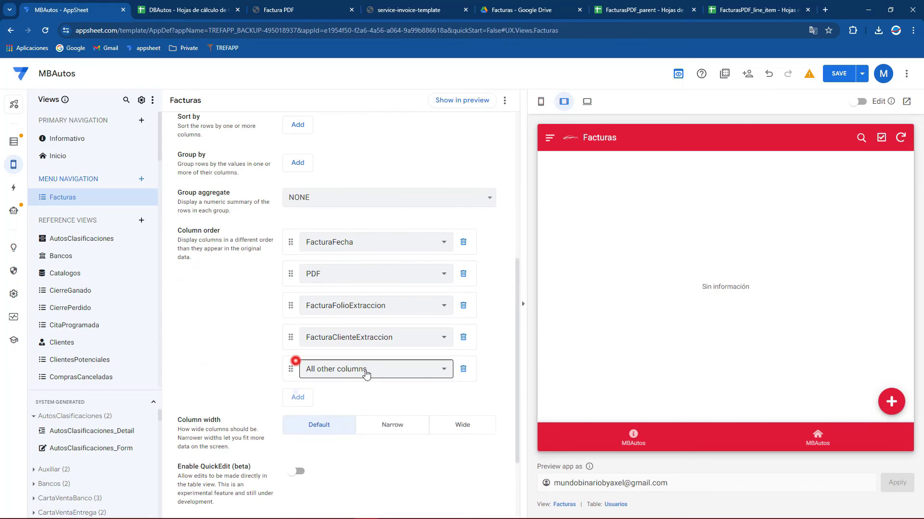
pyautogui.click(366, 371)
pyautogui.click(344, 464)
pyautogui.moveTo(291, 369); pyautogui.dragTo(293, 312)
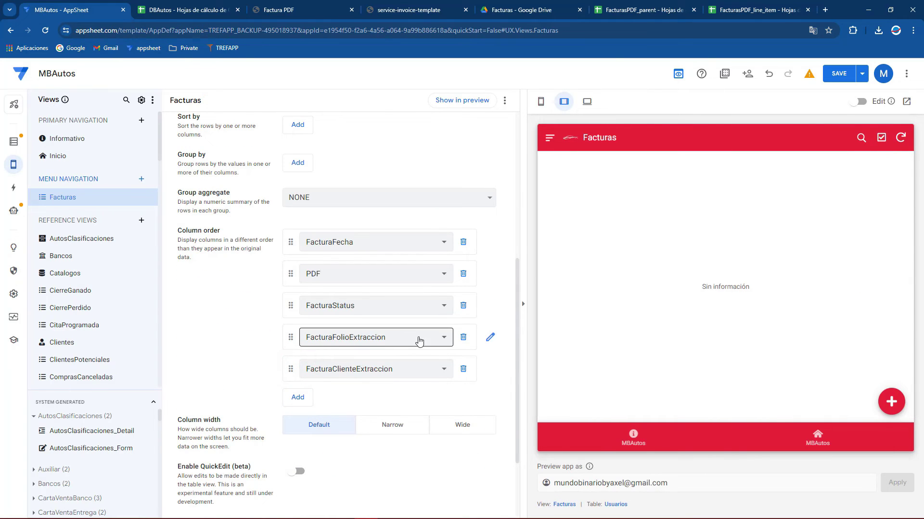
pyautogui.click(463, 338)
pyautogui.click(464, 339)
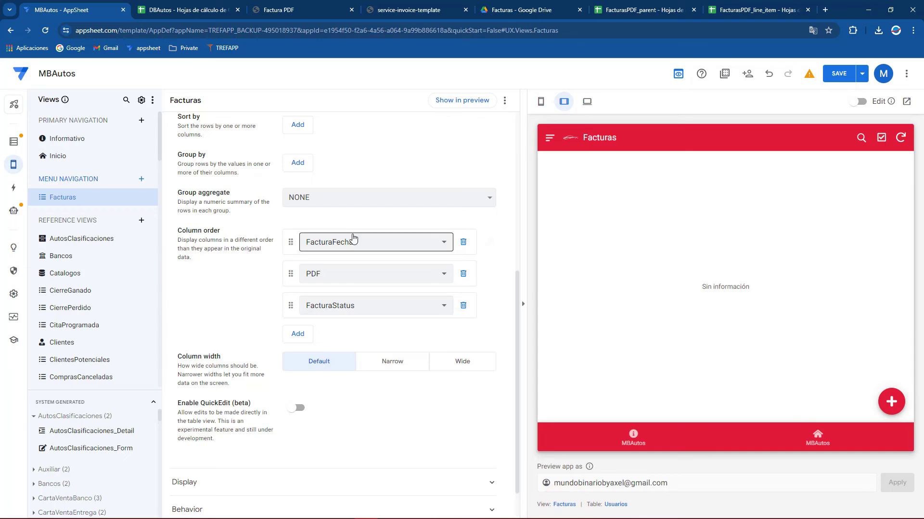
pyautogui.click(836, 74)
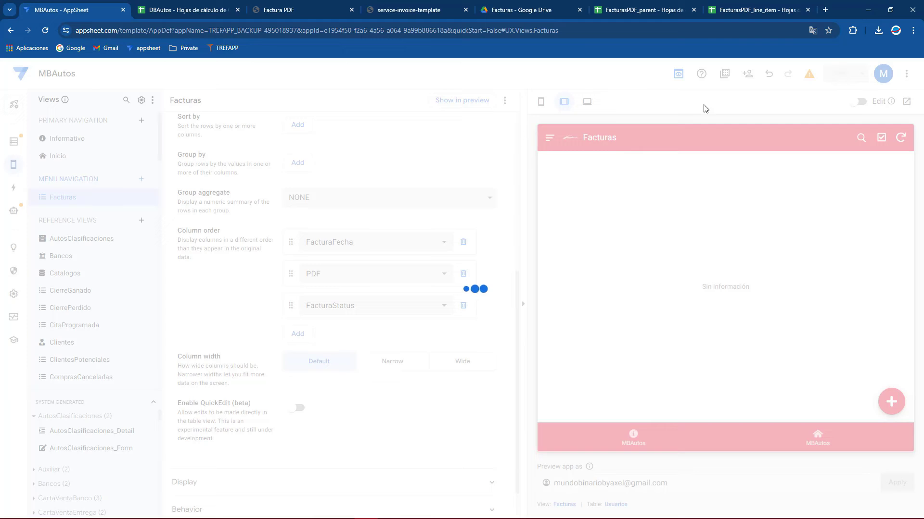
pyautogui.moveTo(130, 510)
pyautogui.click(88, 462)
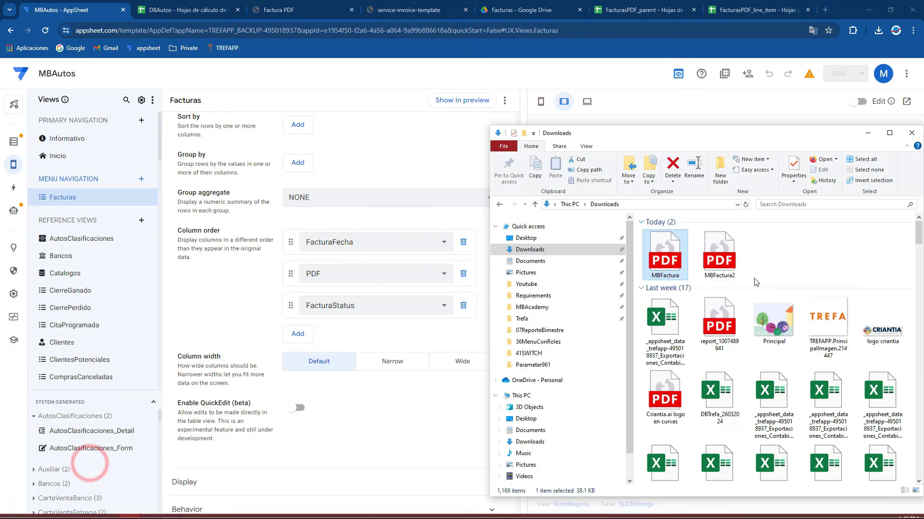
pyautogui.click(732, 271)
pyautogui.doubleClick(732, 271)
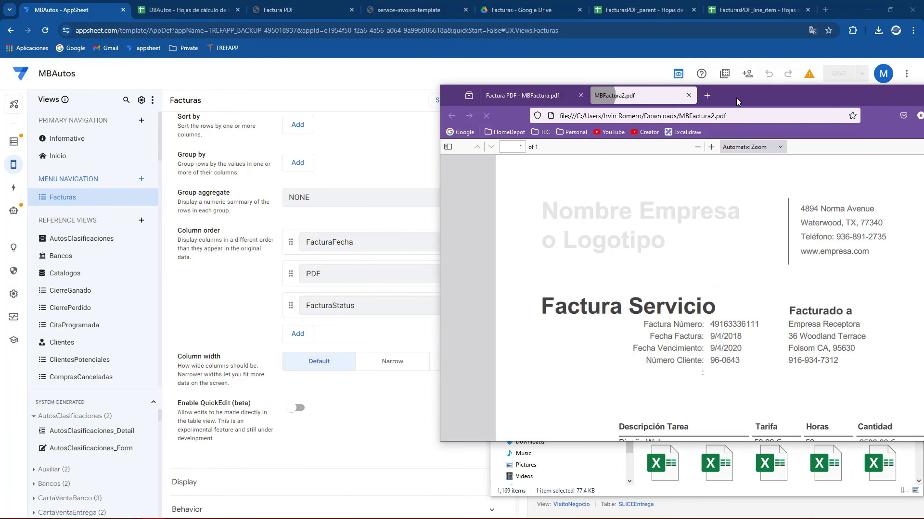
pyautogui.click(821, 88)
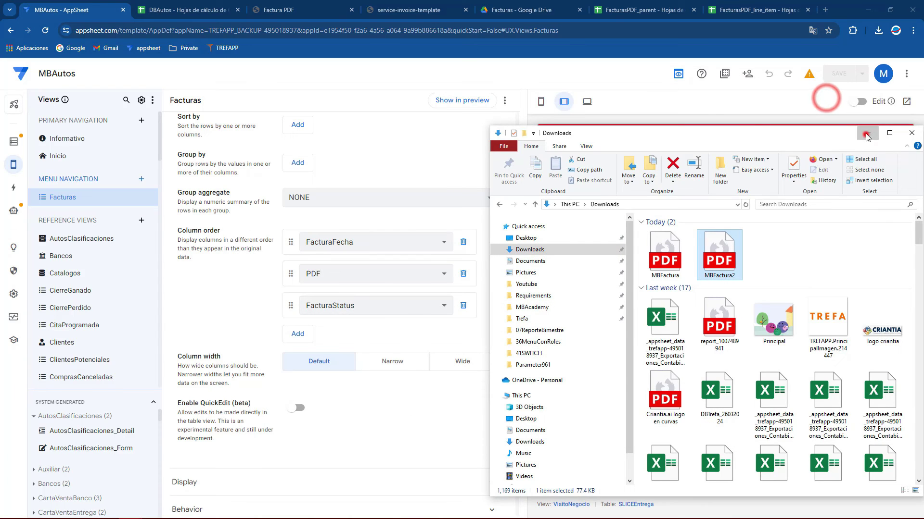
pyautogui.click(866, 133)
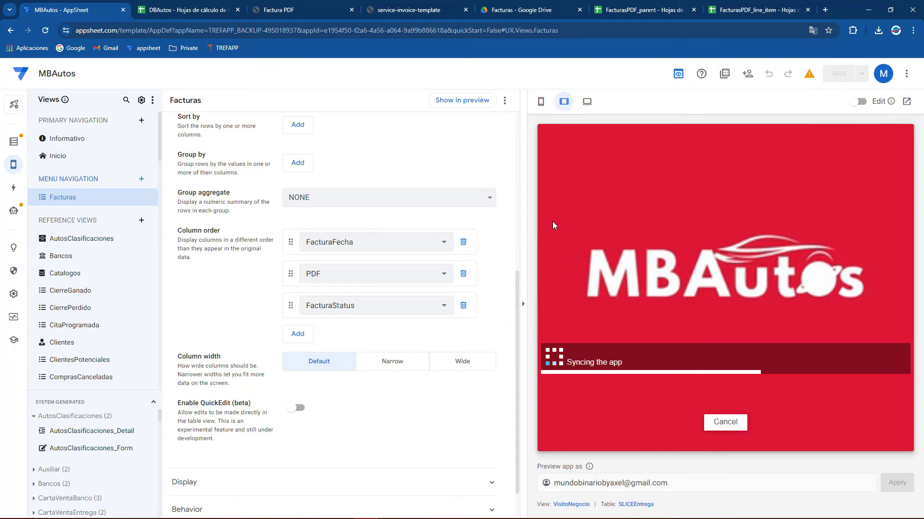
# Preview a new invoice entry from the Facturas list to see the form fields.
pyautogui.click(550, 139)
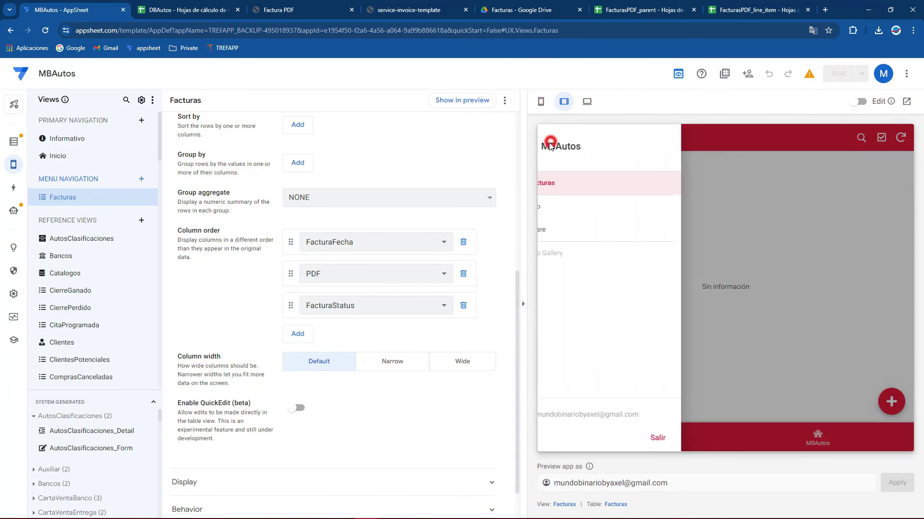
pyautogui.click(579, 179)
pyautogui.click(892, 402)
pyautogui.click(620, 196)
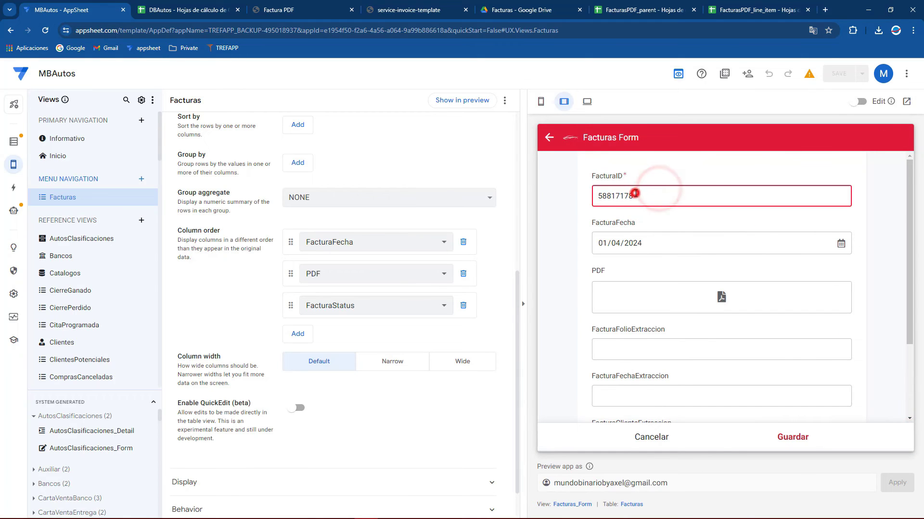
# Limit the Facturas_Form column order to PDF only, then open the Facturas table's columns.
pyautogui.click(572, 504)
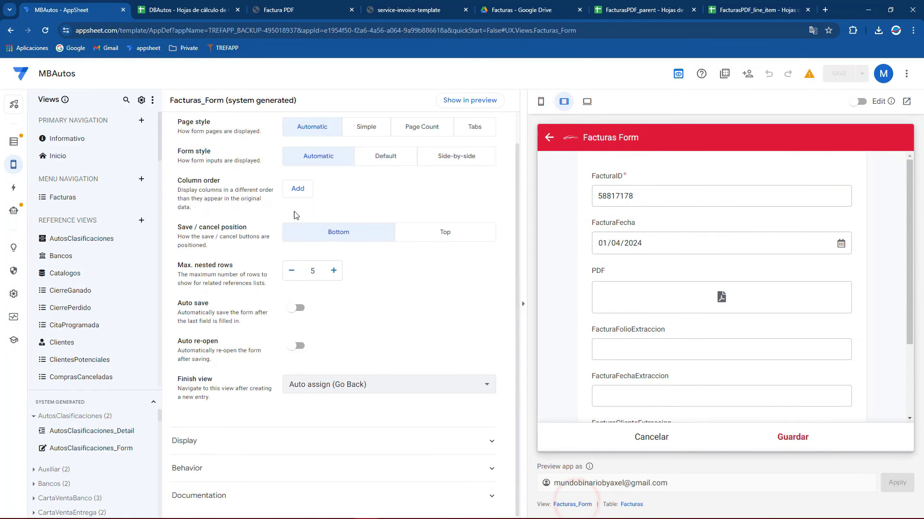
pyautogui.click(298, 190)
pyautogui.click(327, 198)
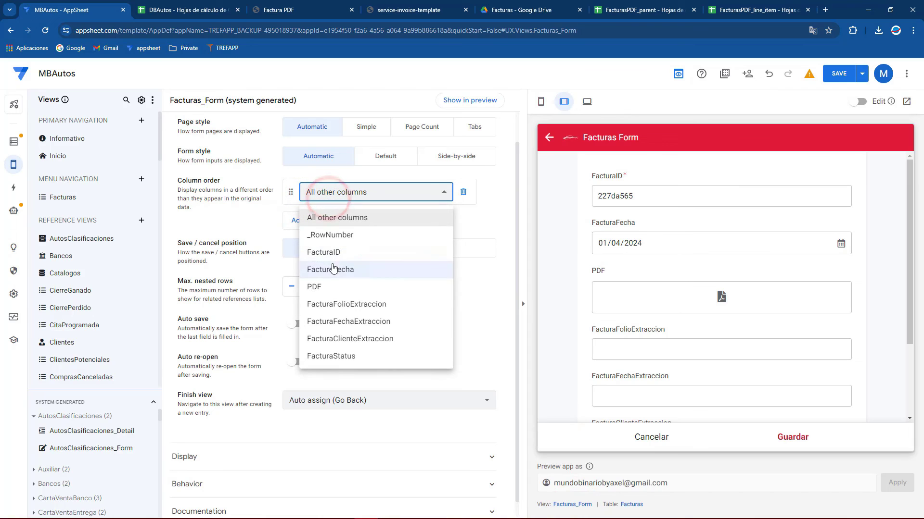
pyautogui.click(329, 286)
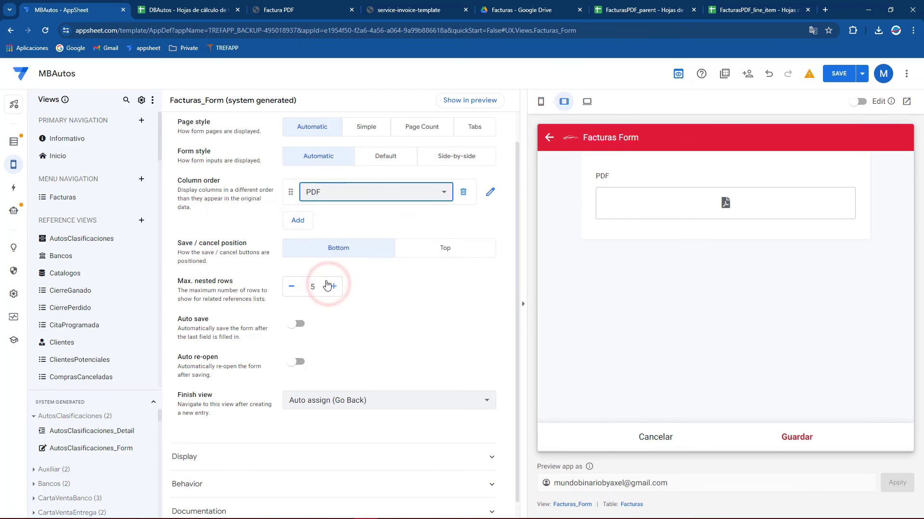
pyautogui.click(633, 506)
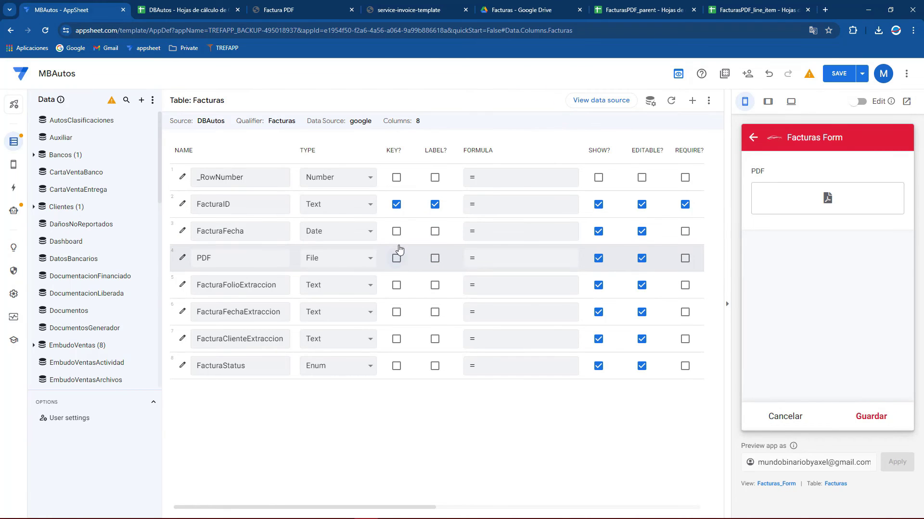
# Make the FacturaFecha and PDF columns required and save the app changes.
pyautogui.click(685, 231)
pyautogui.click(685, 258)
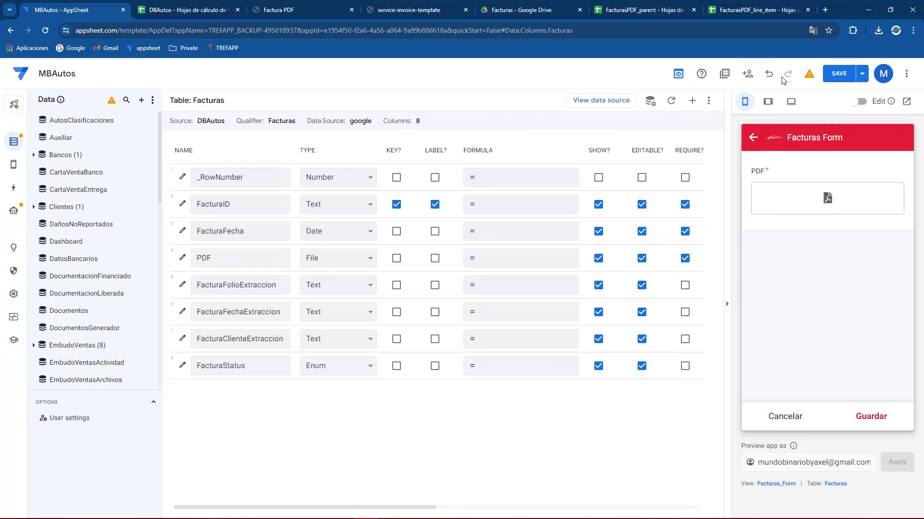
pyautogui.click(840, 71)
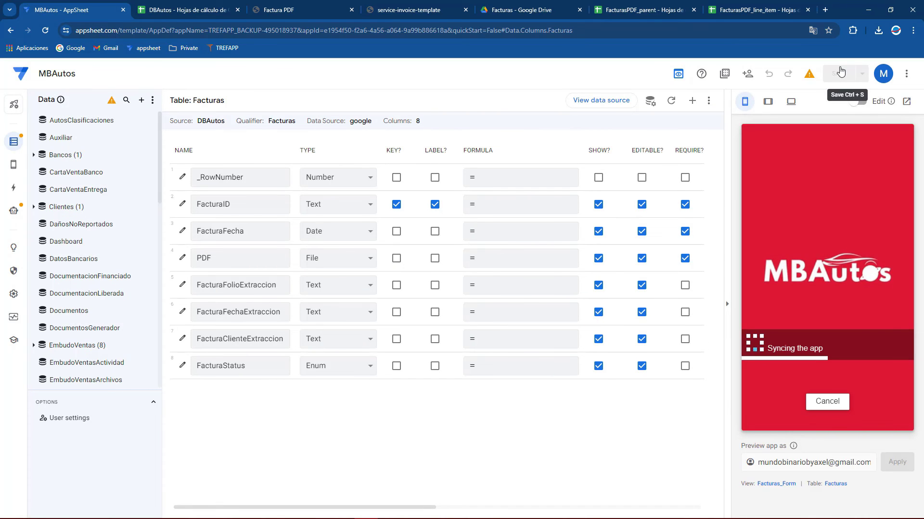
# Switch the preview to tablet layout and return it to the empty Facturas list.
pyautogui.click(768, 106)
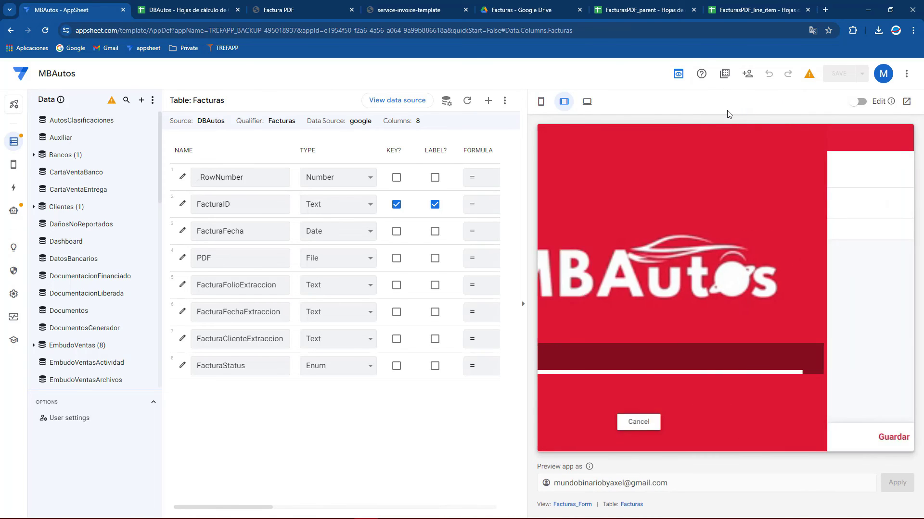
pyautogui.click(555, 141)
pyautogui.click(574, 178)
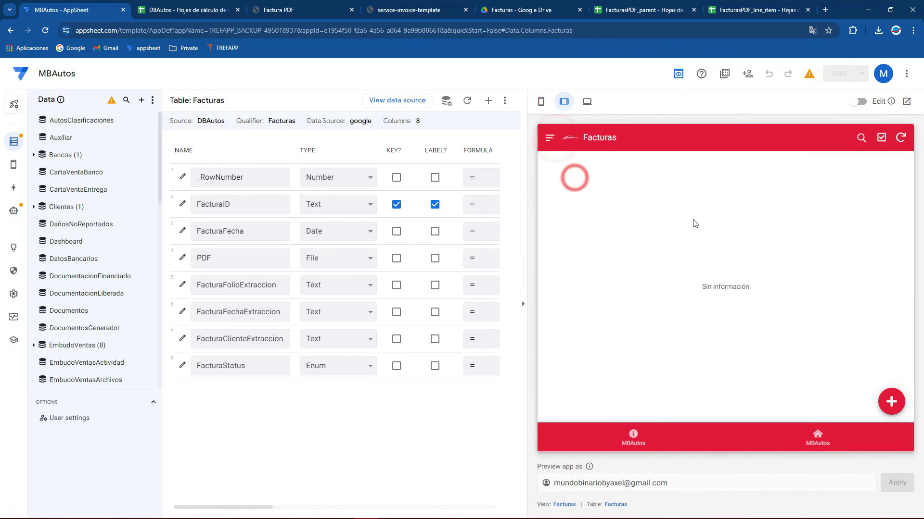
# Add a new Facturas record in the preview with MBFactura2 attached as its PDF, and save it.
pyautogui.click(890, 401)
pyautogui.click(679, 212)
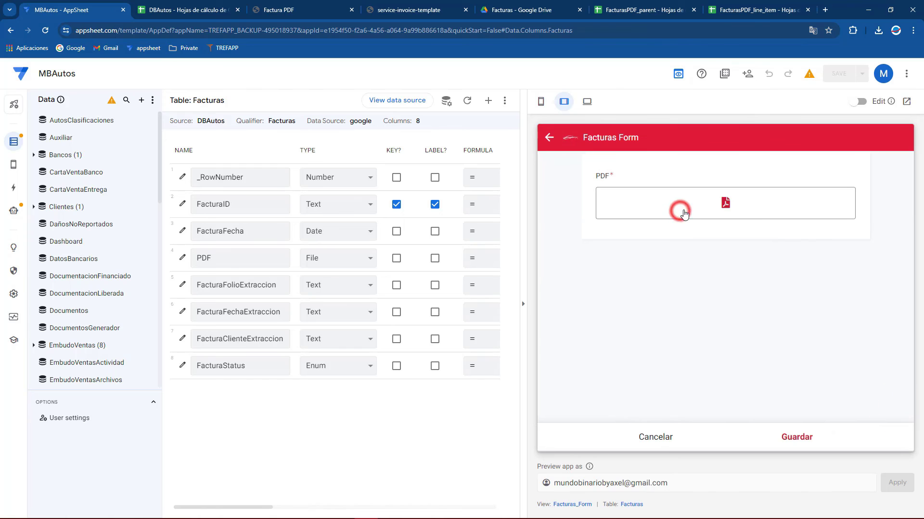
pyautogui.click(705, 211)
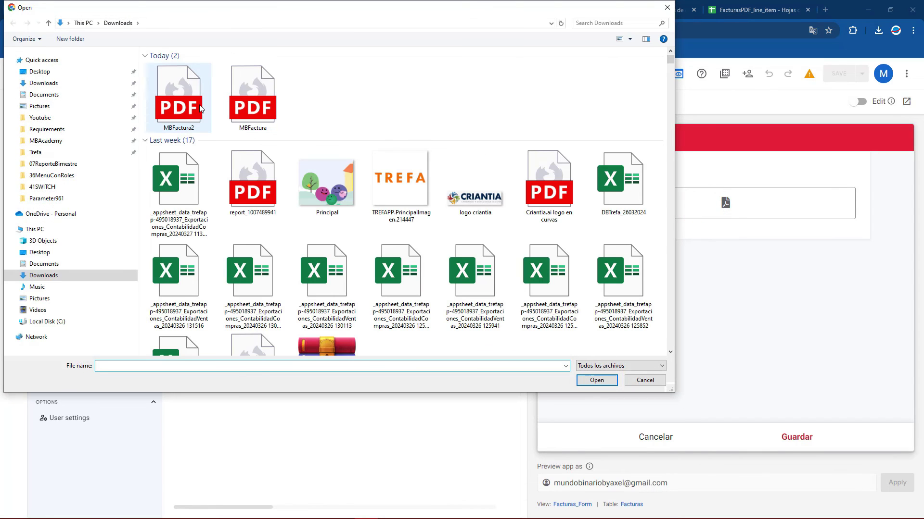
pyautogui.click(200, 109)
pyautogui.click(606, 383)
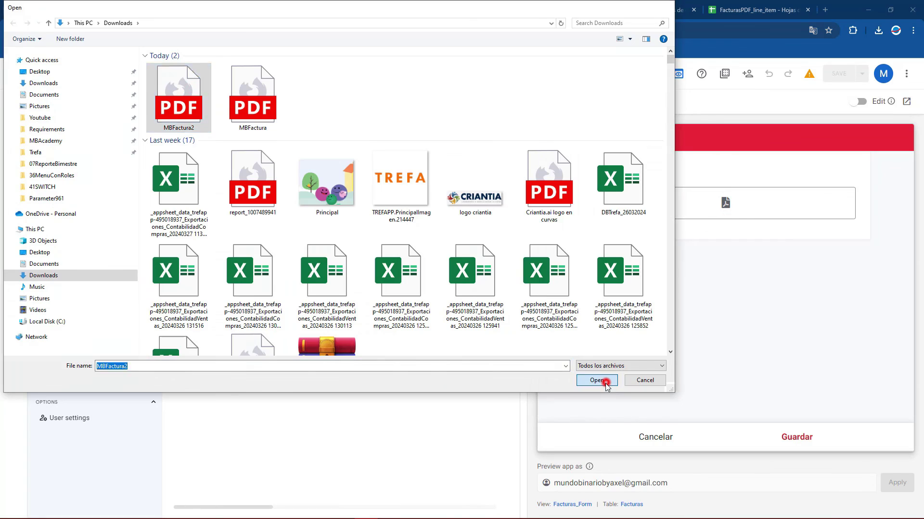
pyautogui.click(791, 439)
# Check row 2 of the DBAutos Facturas sheet for the new invoice and confirm the app synced.
pyautogui.click(188, 6)
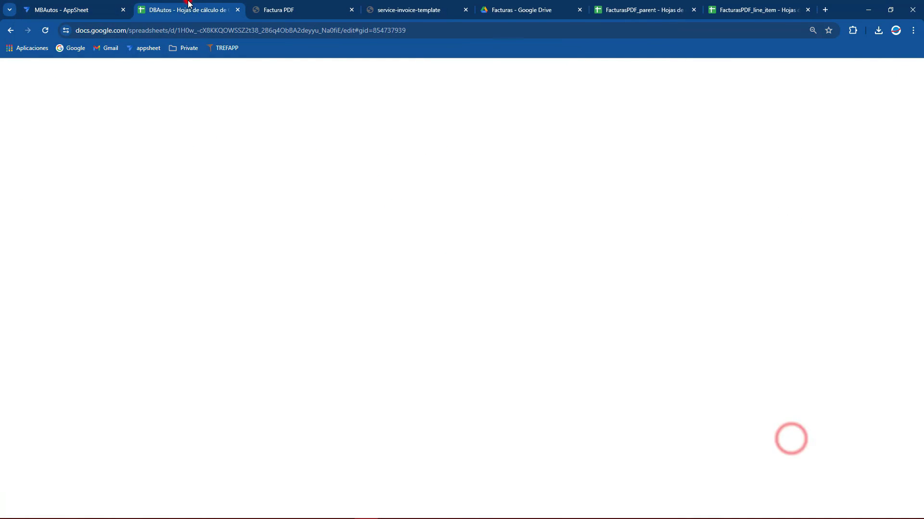
pyautogui.moveTo(40, 145); pyautogui.dragTo(371, 146)
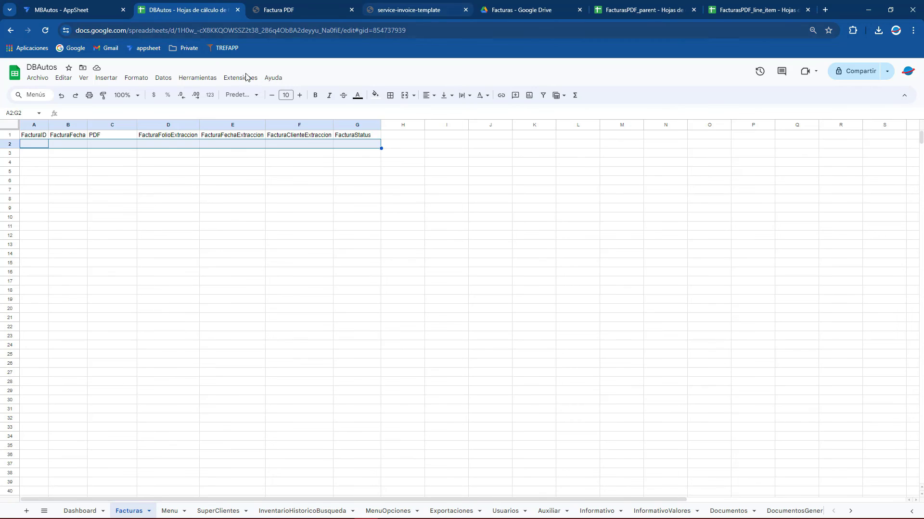
pyautogui.click(77, 10)
pyautogui.click(895, 133)
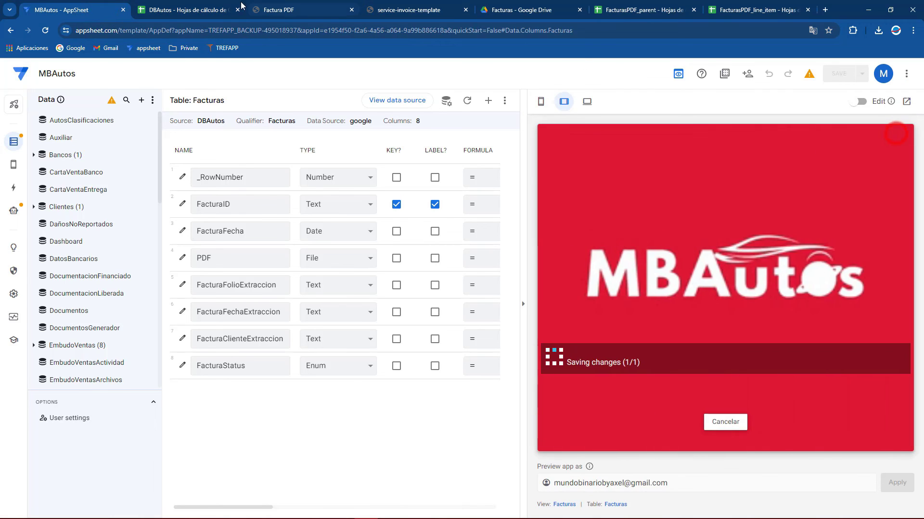
# Autofit column C so the new record's full PDF path in C2 is visible.
pyautogui.click(241, 7)
pyautogui.click(113, 144)
pyautogui.doubleClick(136, 126)
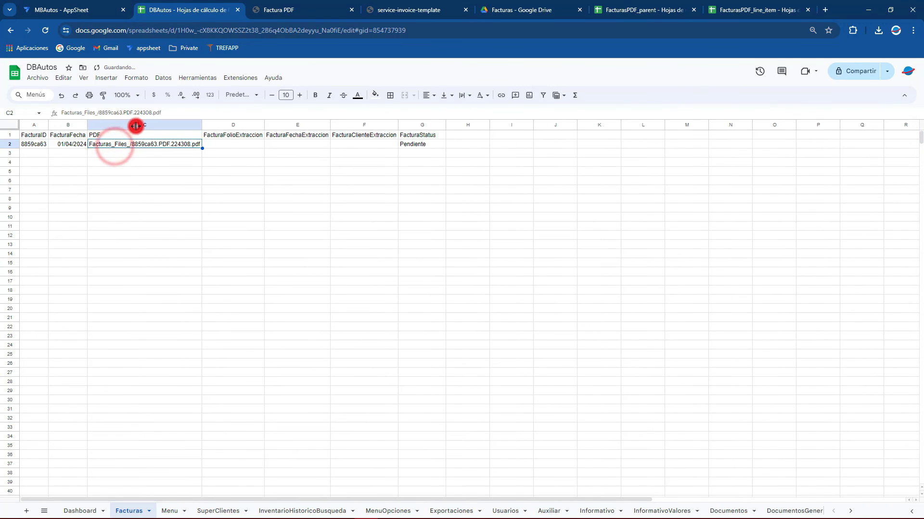
pyautogui.click(631, 6)
# Review the FacturasPDF_parent row extracted from MBFactura.pdf, invoice ELCE-0000913.
pyautogui.click(546, 4)
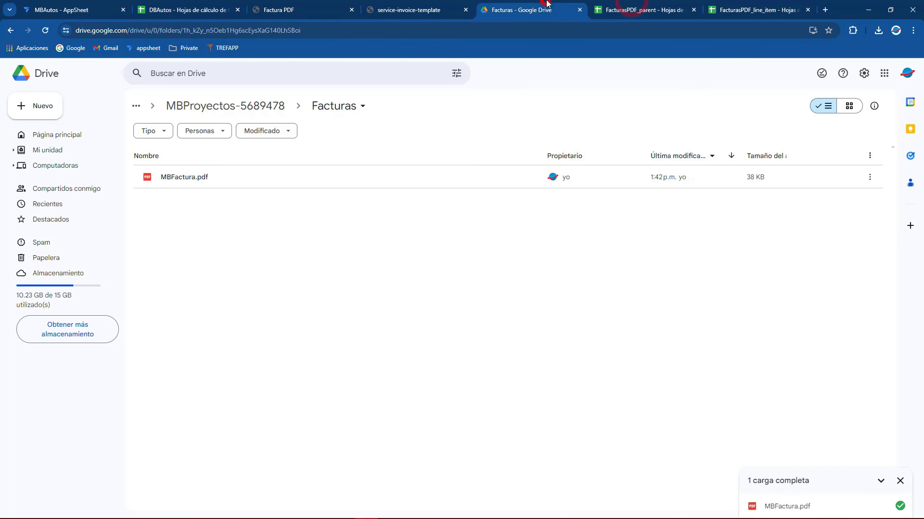
pyautogui.click(608, 6)
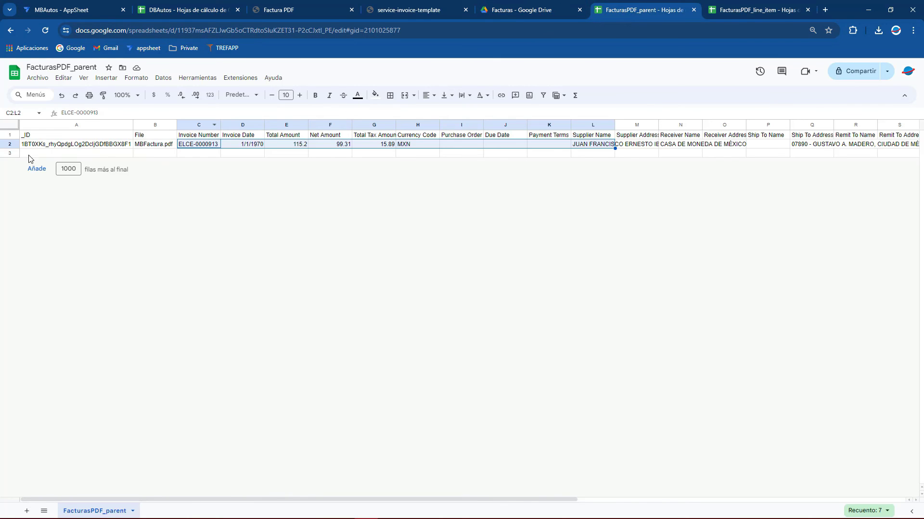
pyautogui.click(10, 153)
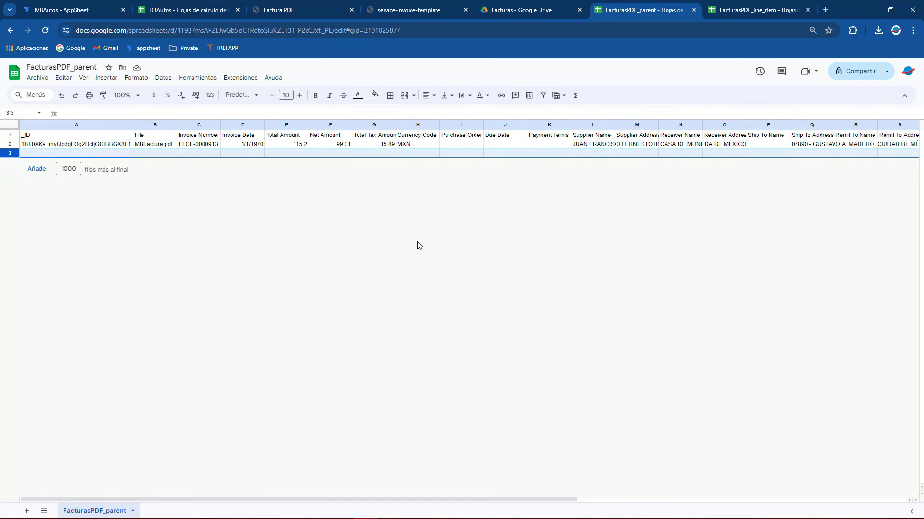
pyautogui.click(73, 6)
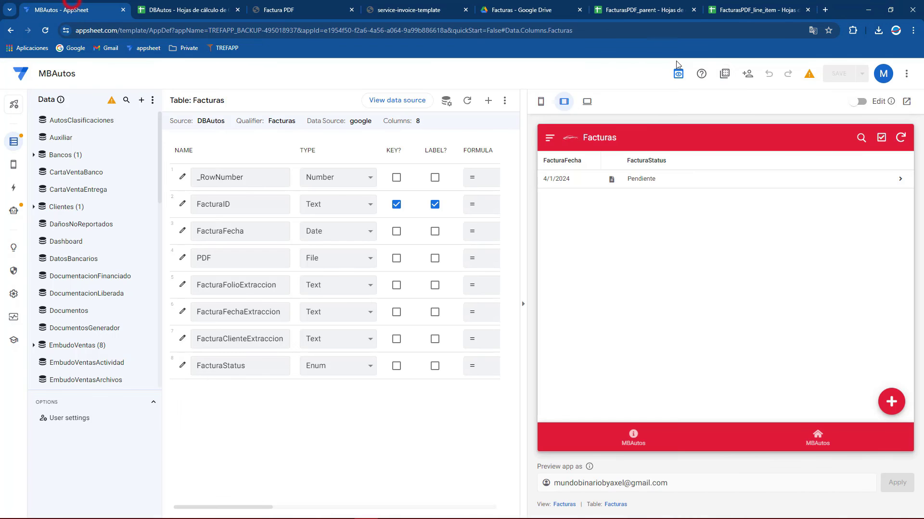
pyautogui.click(620, 4)
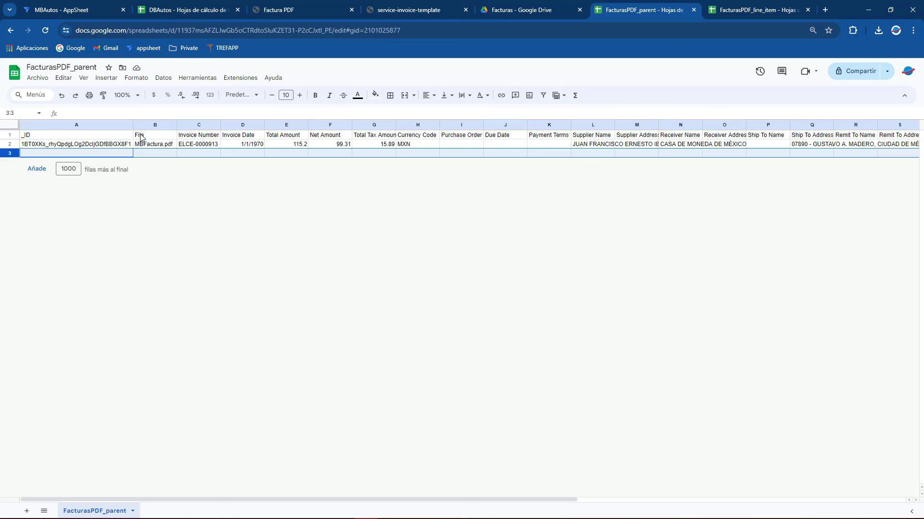
# Check the FacturasPDF_line_item sheet, then return to FacturasPDF_parent showing the 115.2 total.
pyautogui.click(751, 4)
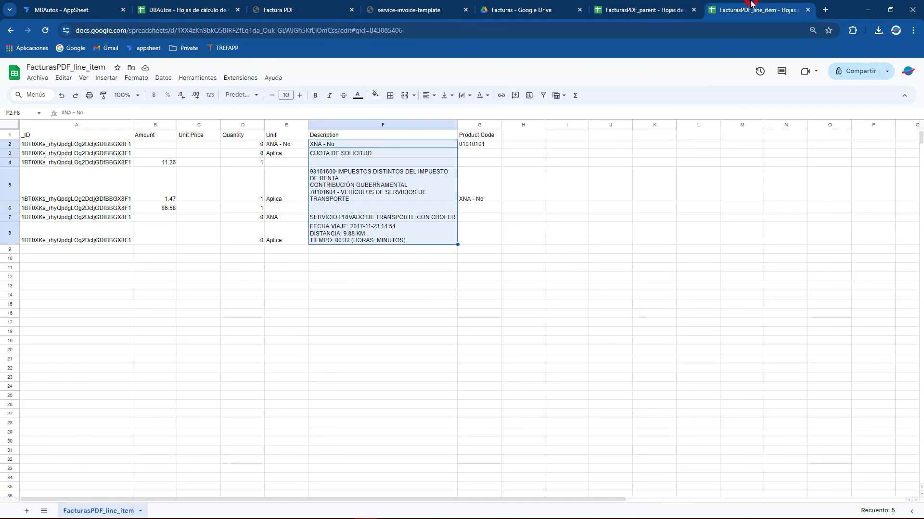
pyautogui.click(406, 152)
pyautogui.hotkey('ctrl', 'pageup')
pyautogui.click(196, 196)
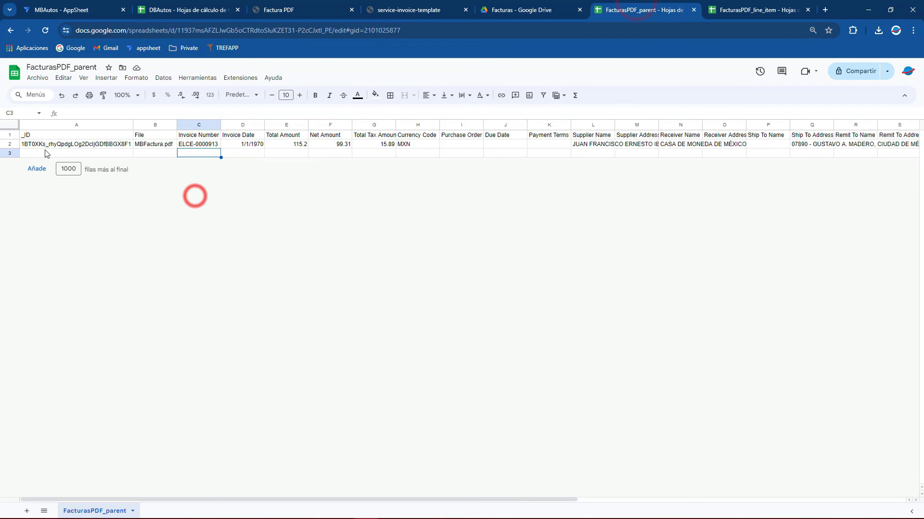
pyautogui.click(44, 149)
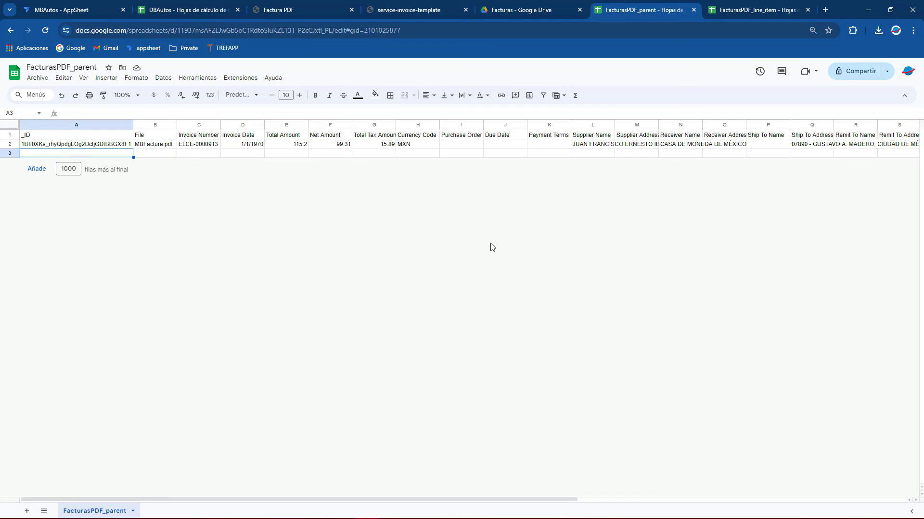